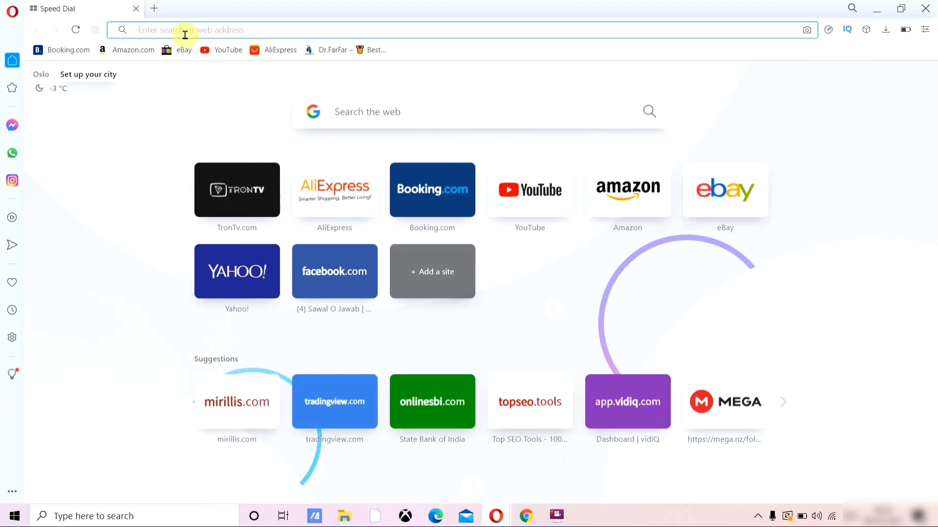
Step: Search Google for 'sbi' and open the State Bank of India site at onlinesbi.com
{"action": "left_click", "coordinate": [185, 34]}
{"action": "type", "text": "sbi"}
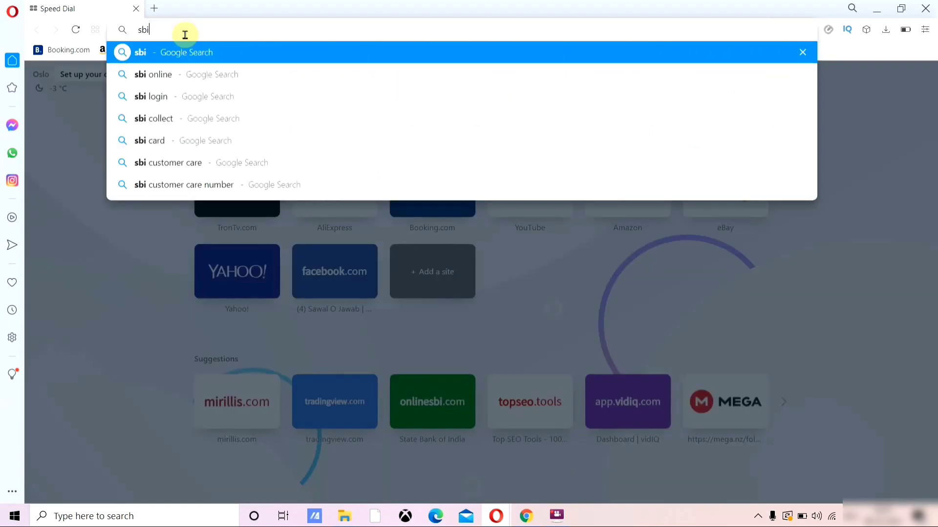
{"action": "left_click", "coordinate": [178, 53]}
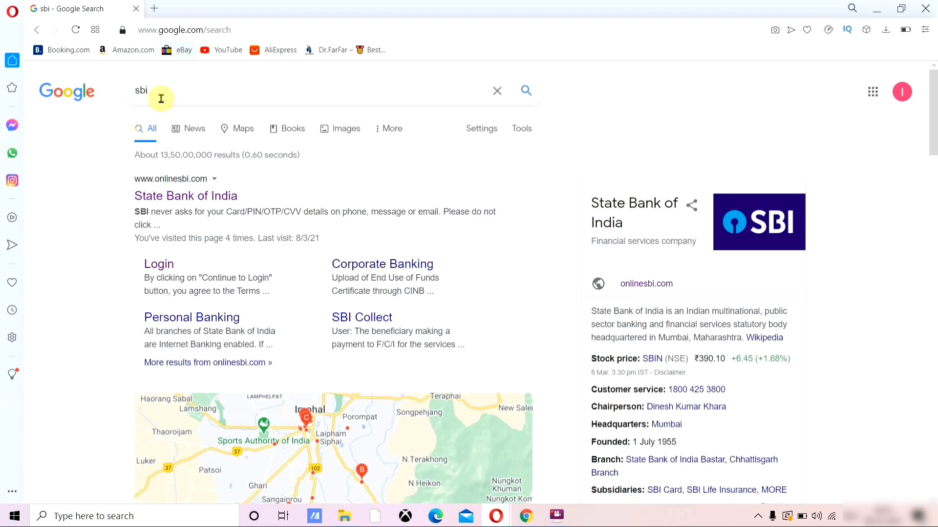
{"action": "left_click", "coordinate": [184, 194]}
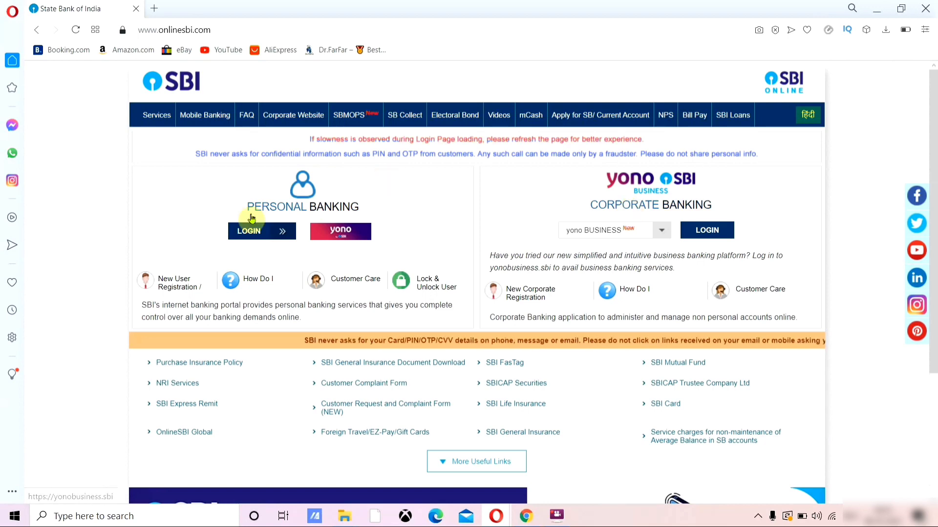
Step: Start Personal Banking New User Registration, maximize the popup, and continue with the New User Registration type
{"action": "left_click", "coordinate": [178, 287]}
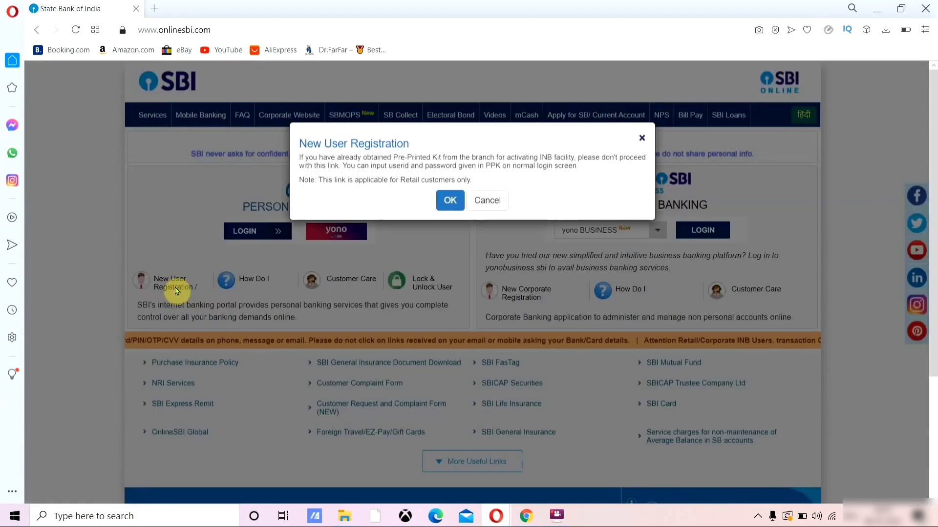
{"action": "left_click", "coordinate": [449, 201]}
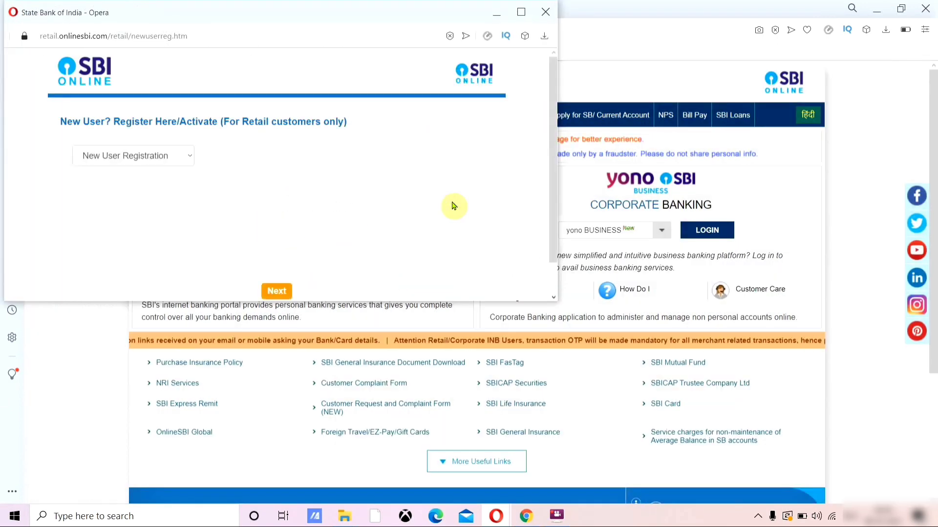
{"action": "left_click", "coordinate": [521, 13]}
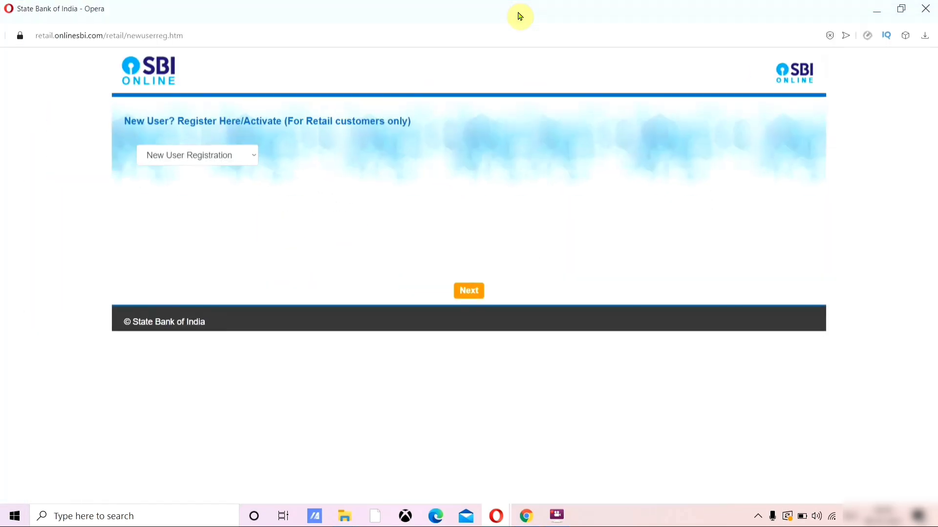
{"action": "left_click", "coordinate": [227, 161]}
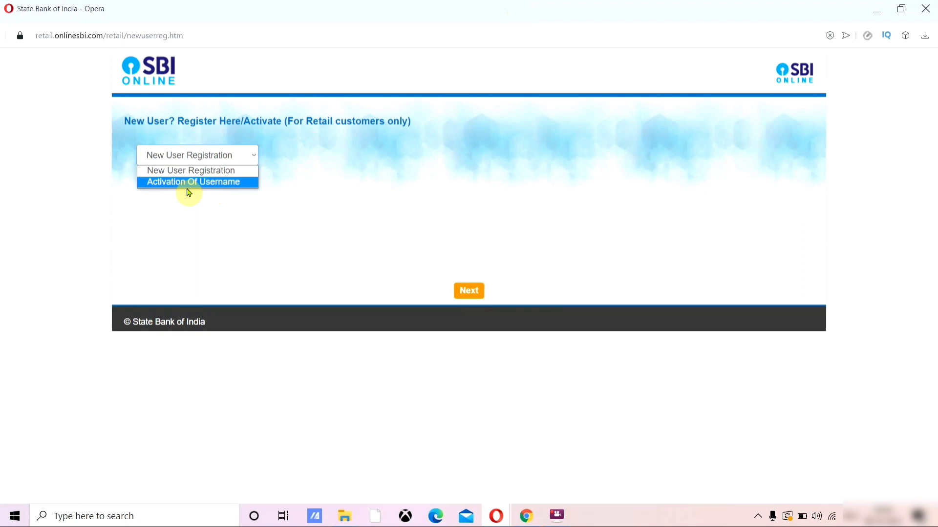
{"action": "left_click", "coordinate": [202, 172]}
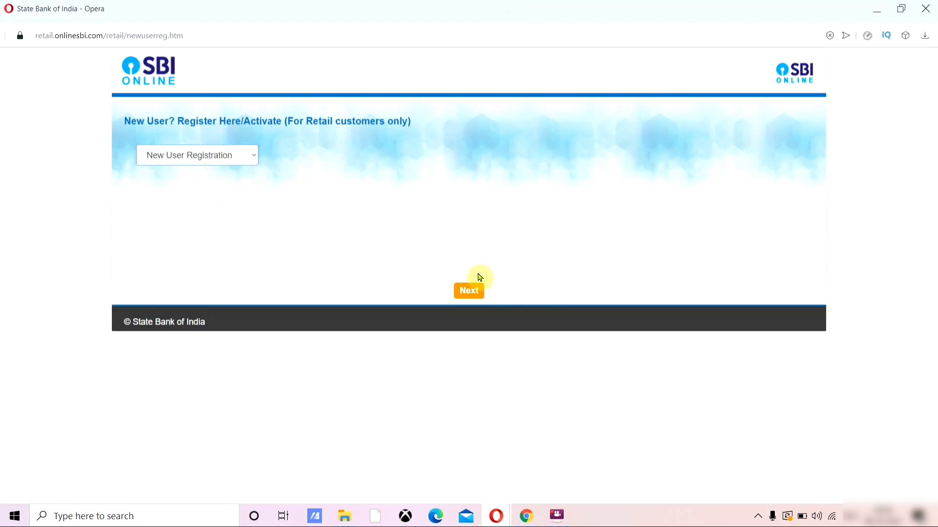
{"action": "left_click", "coordinate": [480, 291]}
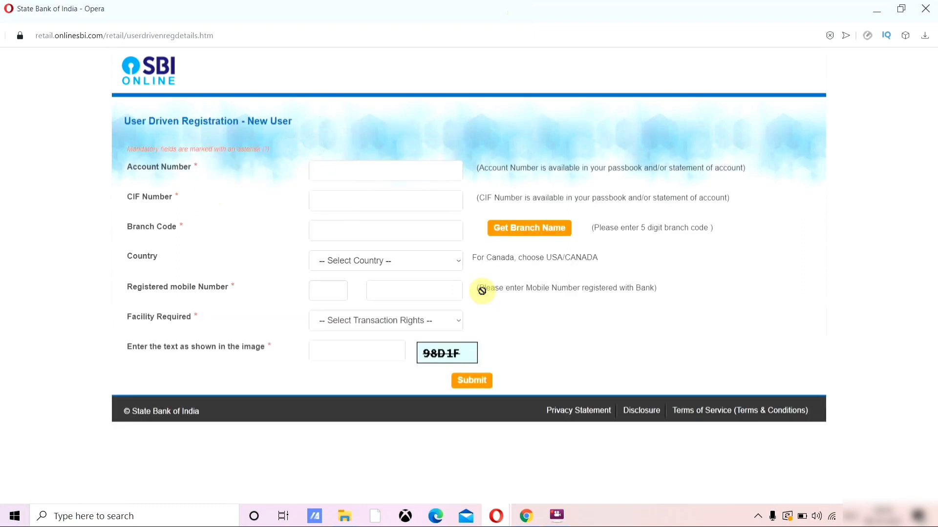
Step: Enter the account number and CIF number on the User Driven Registration form
{"action": "left_click", "coordinate": [341, 175]}
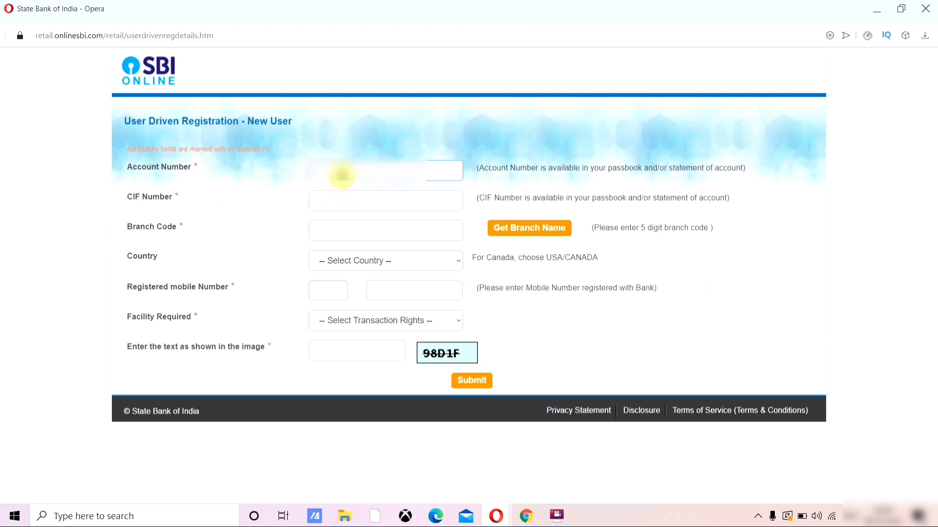
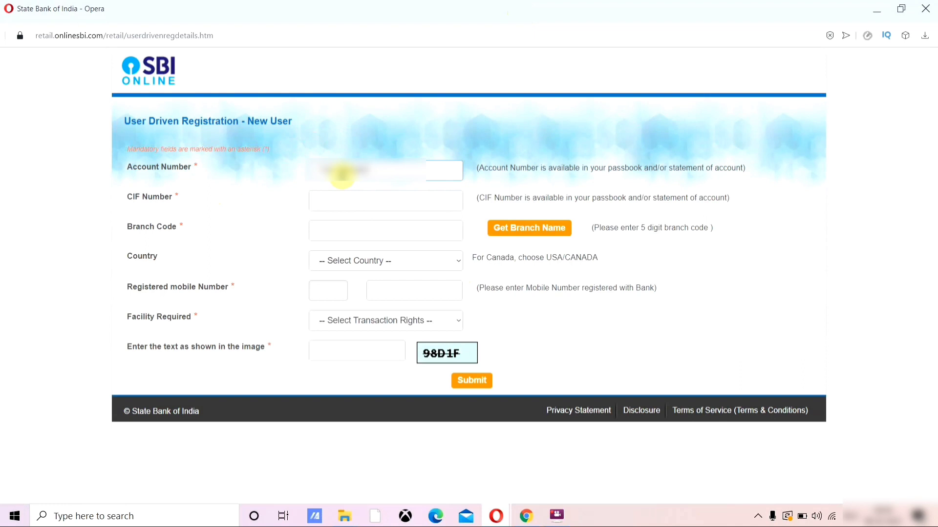
{"action": "left_click", "coordinate": [342, 200]}
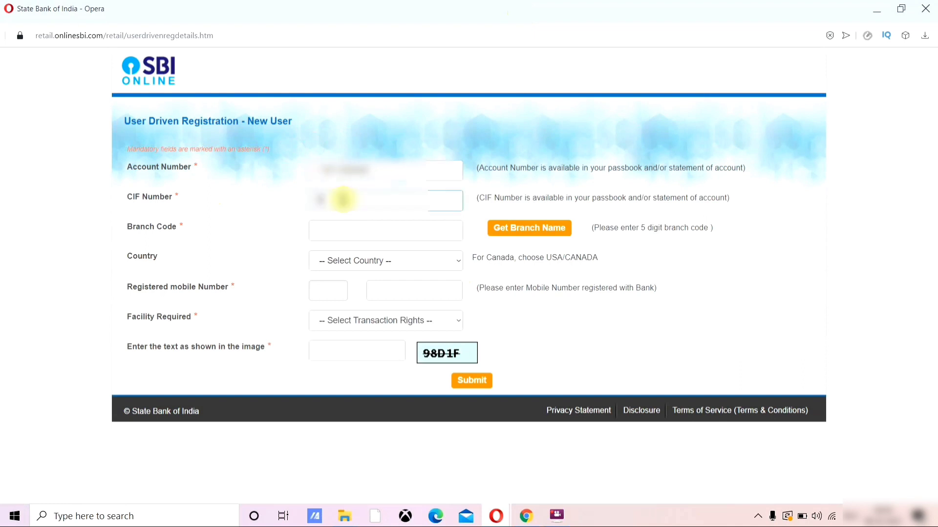
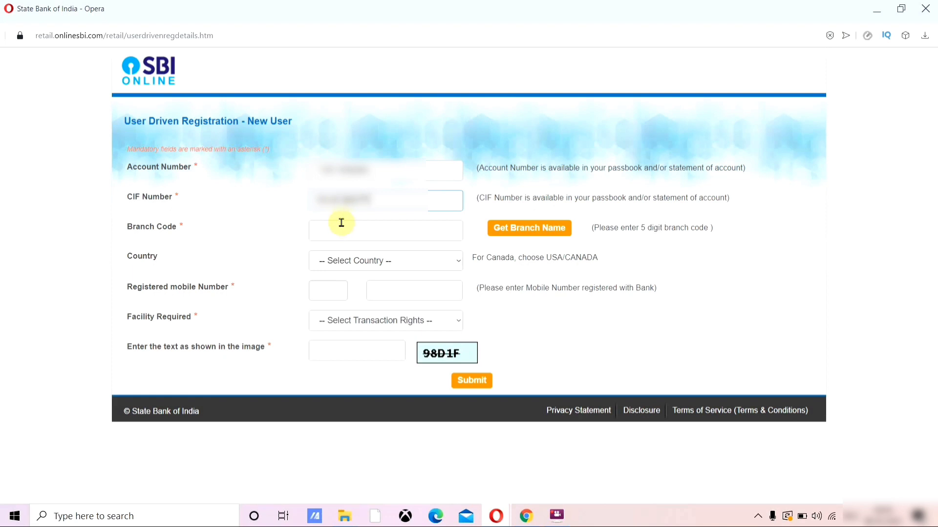
{"action": "left_click", "coordinate": [342, 223]}
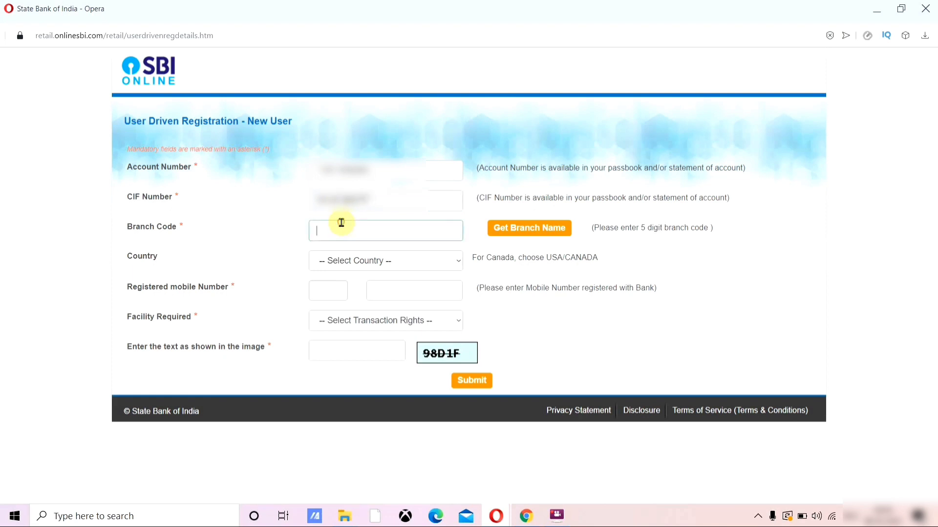
Step: Fill branch code 05244 by looking up location LAWNGTLAI and branch Chawngte
{"action": "left_click", "coordinate": [521, 233]}
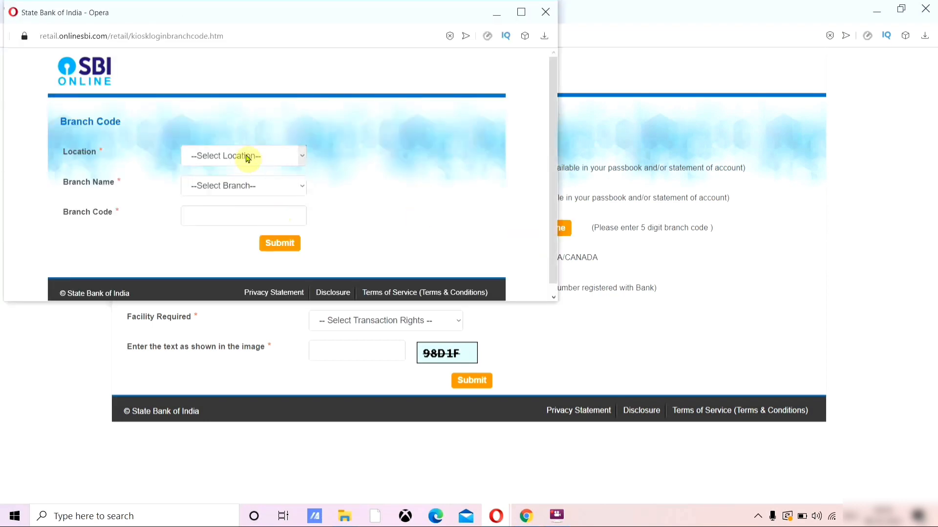
{"action": "left_click", "coordinate": [246, 157]}
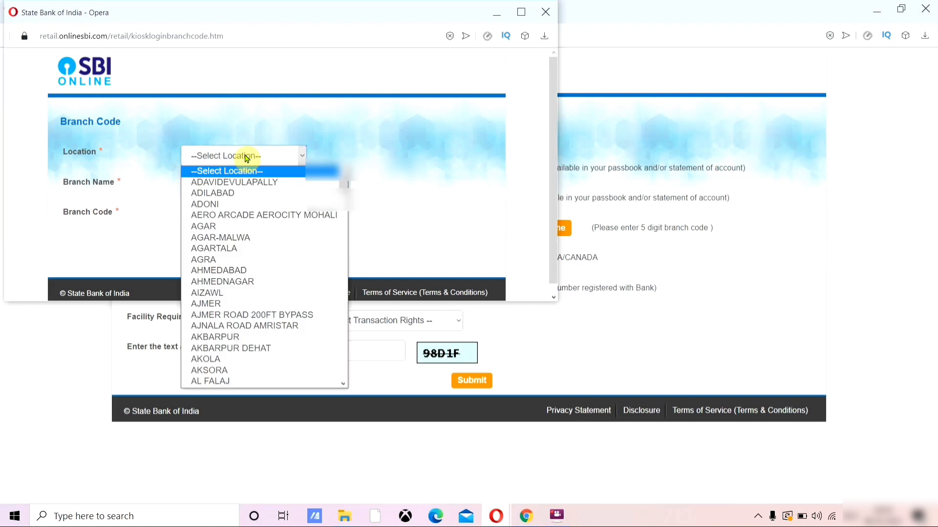
{"action": "type", "text": "law"}
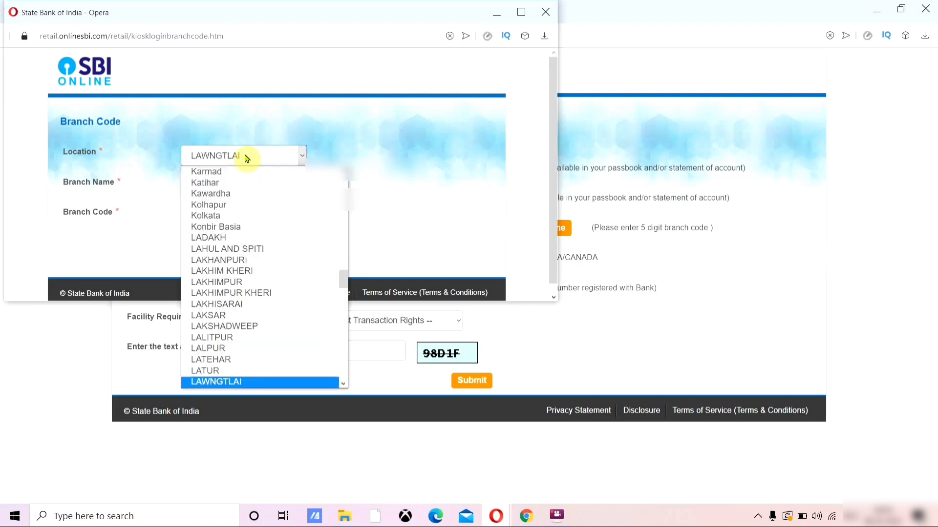
{"action": "left_click", "coordinate": [234, 374]}
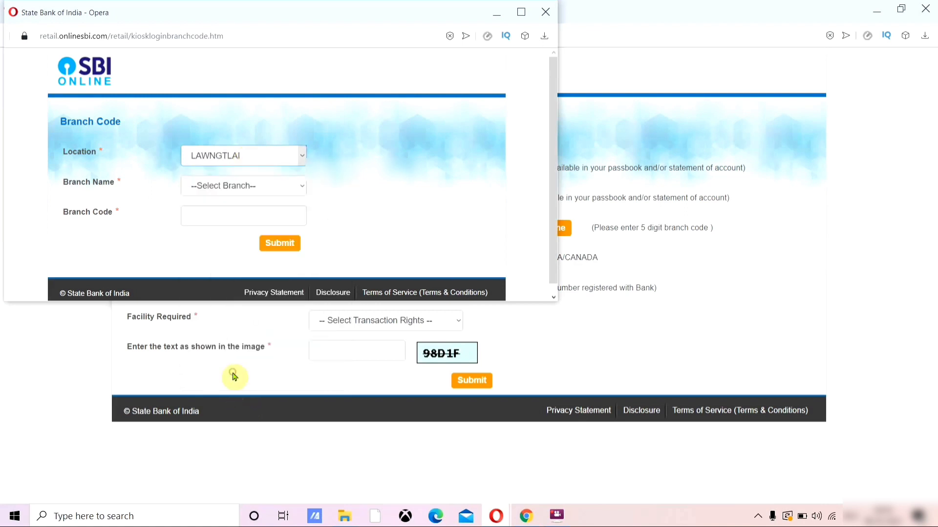
{"action": "left_click", "coordinate": [227, 188]}
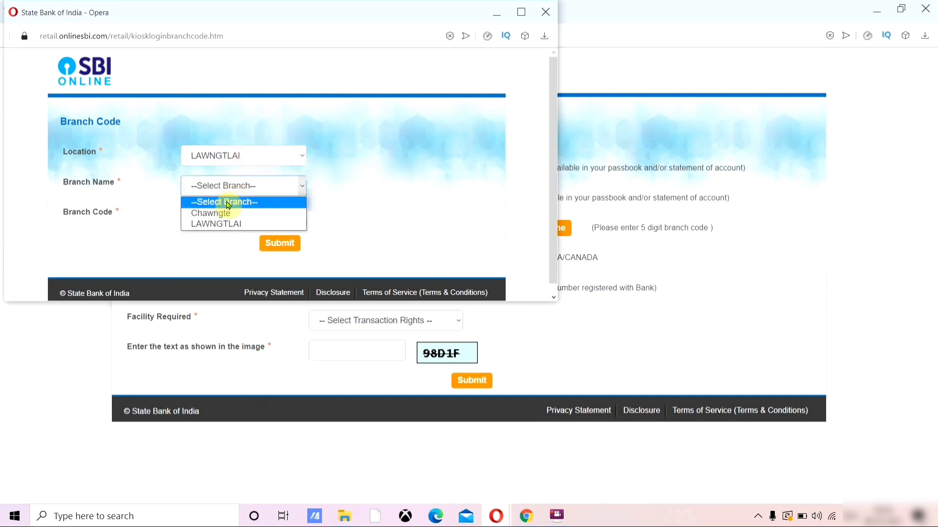
{"action": "left_click", "coordinate": [222, 213]}
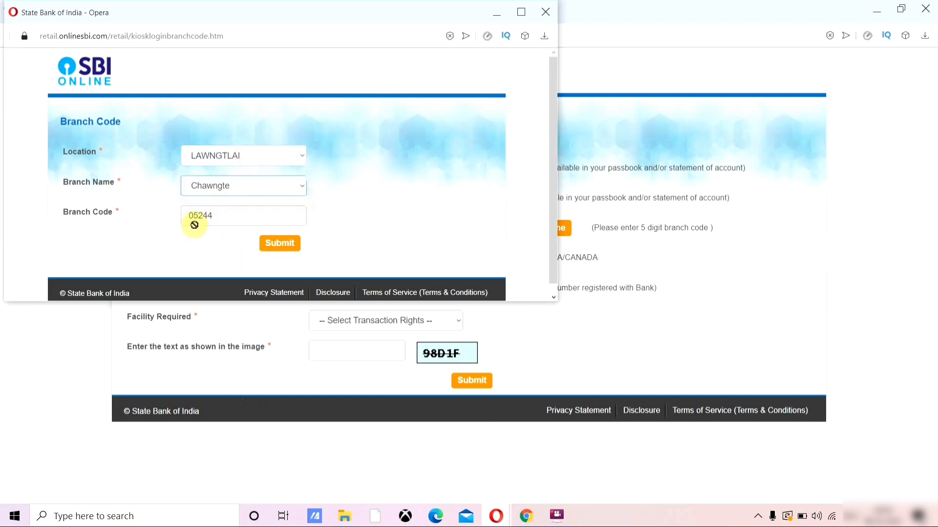
{"action": "left_click", "coordinate": [278, 242]}
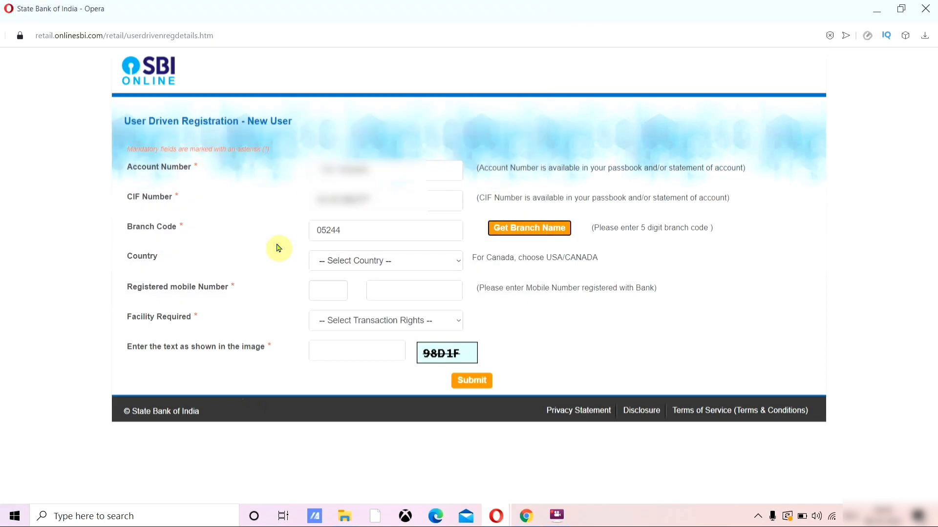
Step: Set the country to India and enter the registered mobile number
{"action": "left_click", "coordinate": [397, 265]}
{"action": "left_click", "coordinate": [356, 287]}
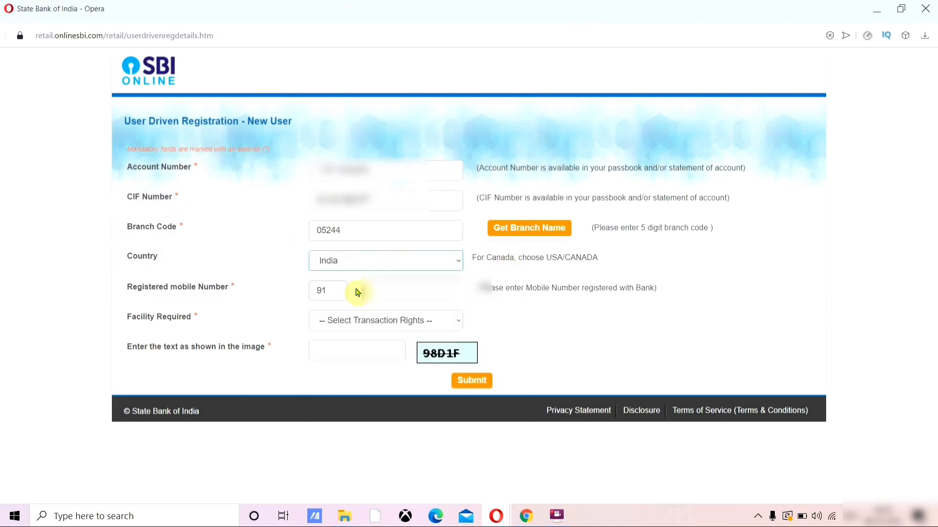
{"action": "left_click", "coordinate": [406, 292]}
{"action": "type", "text": "9"}
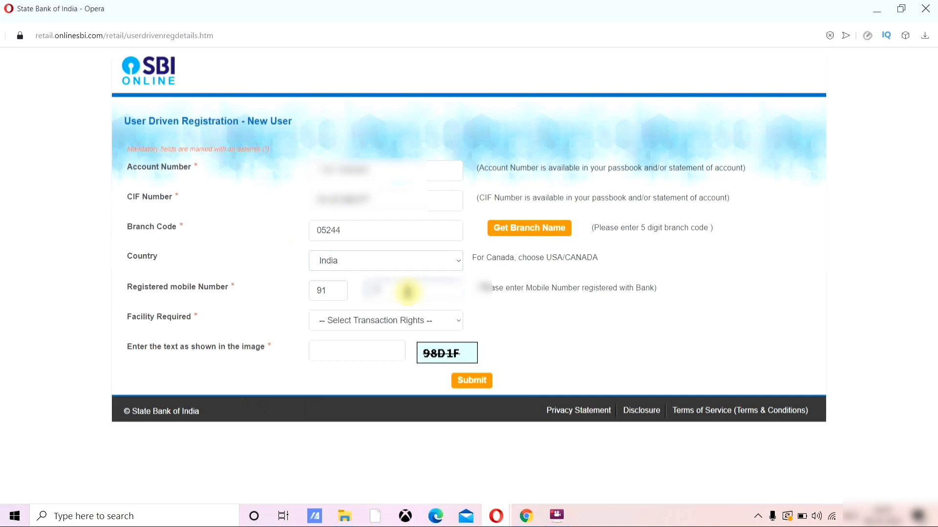
{"action": "type", "text": "••••••"}
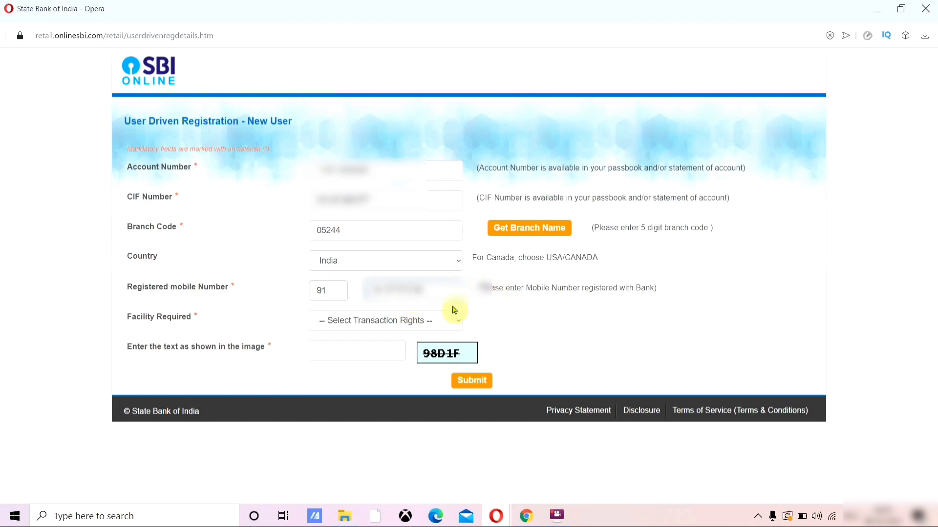
Step: Request Full Transaction Rights and enter image code 98D1F
{"action": "left_click", "coordinate": [403, 327]}
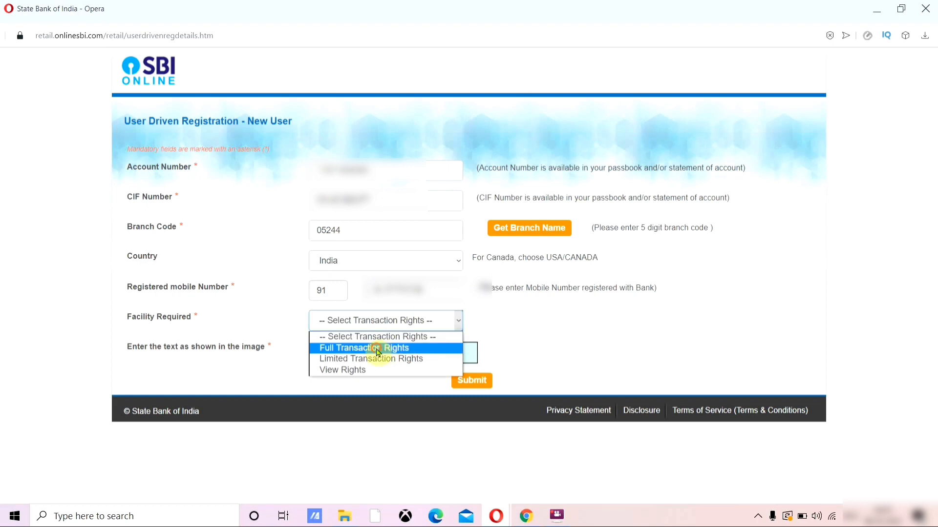
{"action": "left_click", "coordinate": [379, 353]}
{"action": "left_click", "coordinate": [366, 352]}
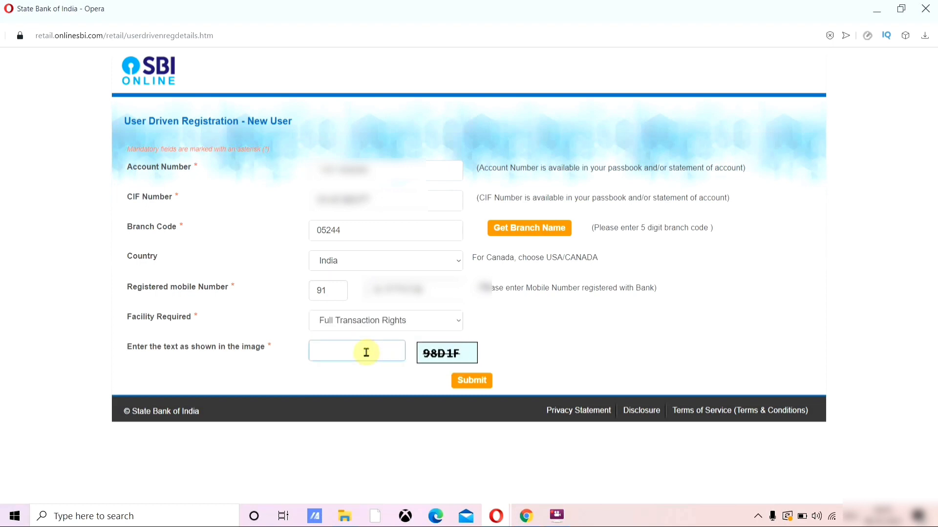
{"action": "type", "text": "98D1F"}
Step: Submit the registration details, then enter and confirm the SMS one-time password
{"action": "left_click", "coordinate": [482, 382]}
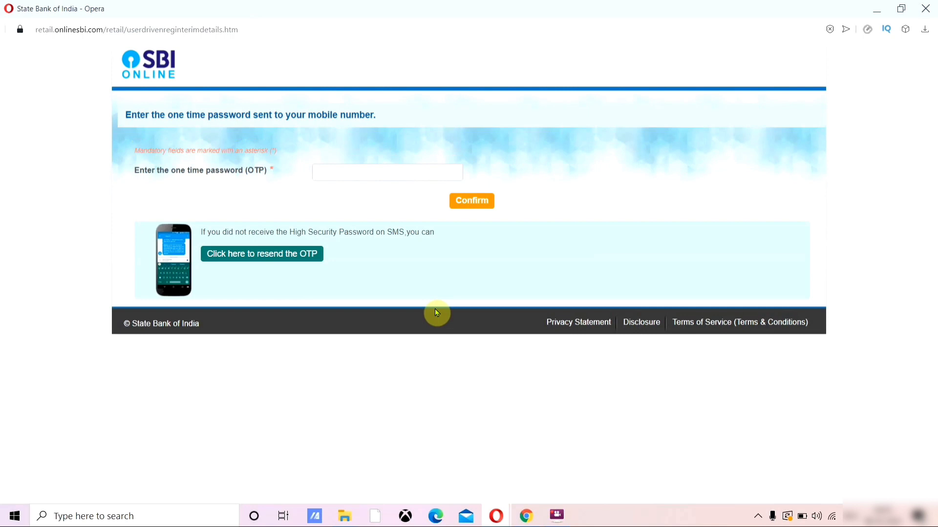
{"action": "left_click", "coordinate": [359, 168]}
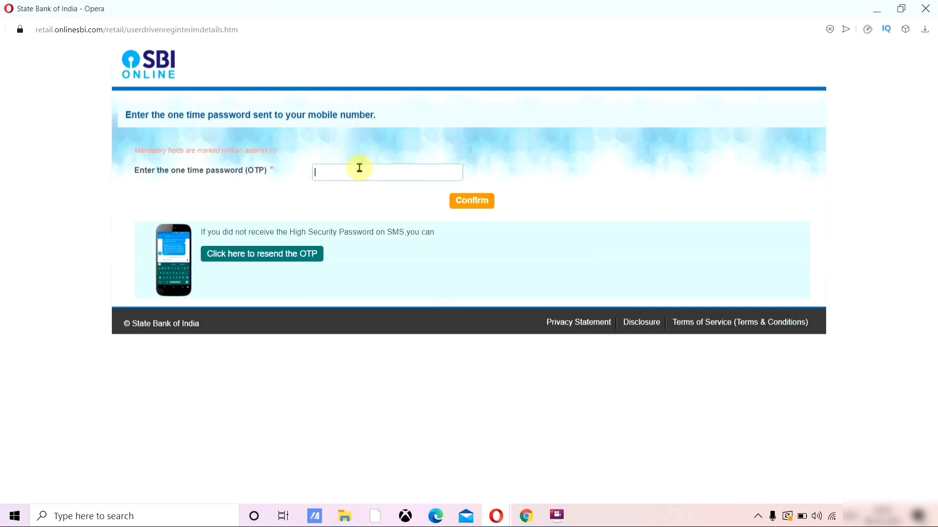
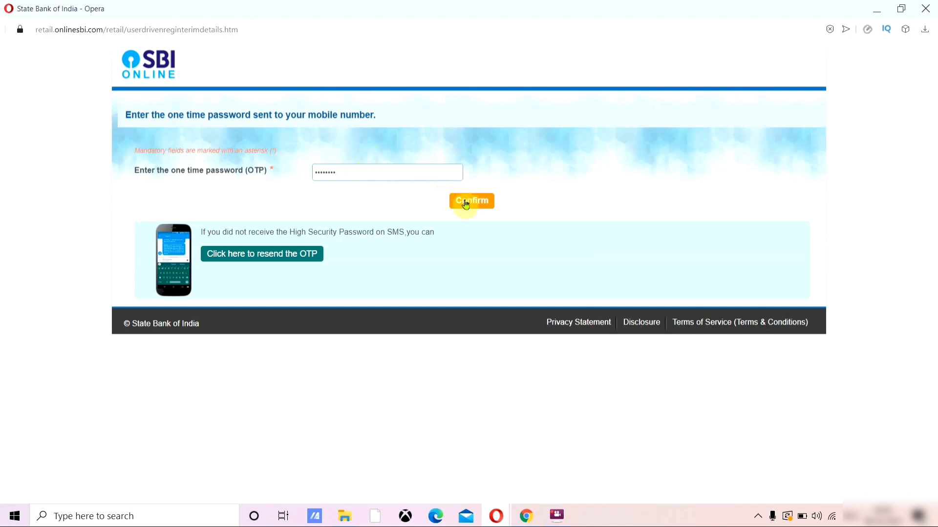
{"action": "left_click", "coordinate": [464, 200]}
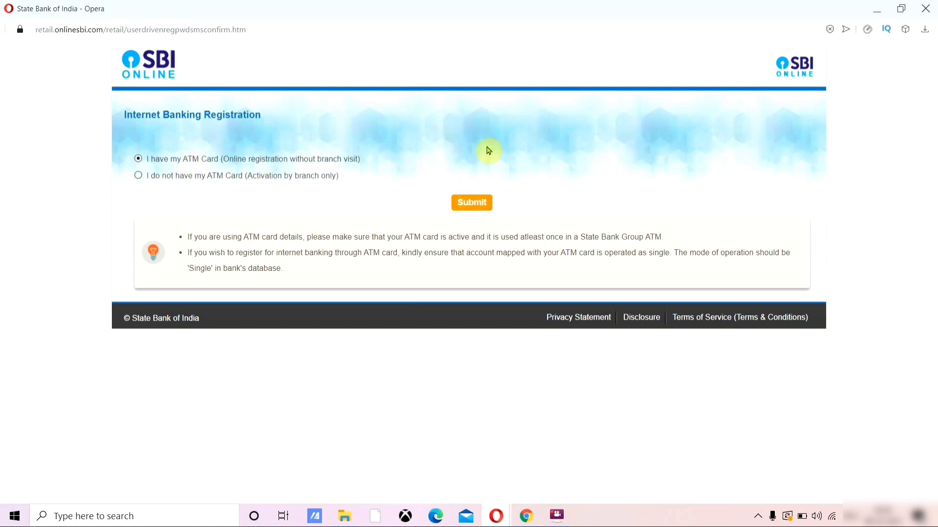
Step: Choose ATM card registration, select the active debit card, and confirm it for validation
{"action": "left_click", "coordinate": [476, 202]}
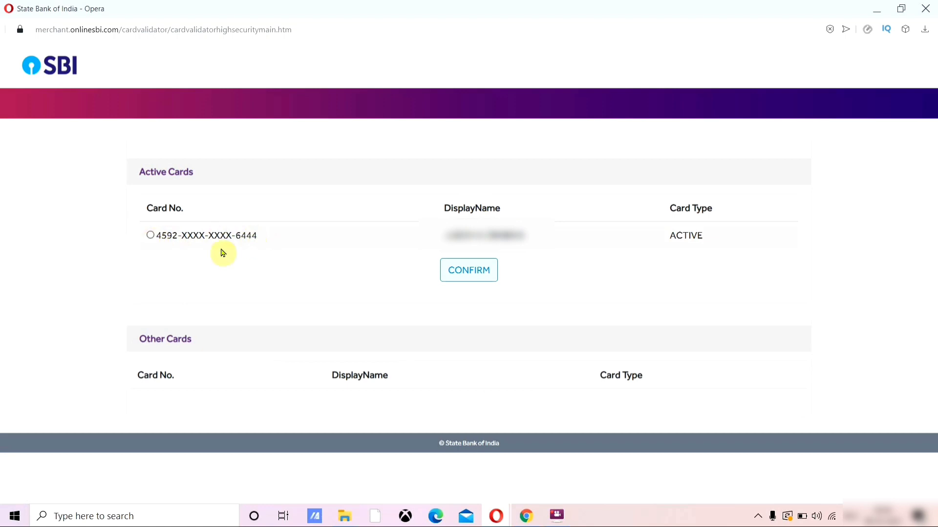
{"action": "left_click", "coordinate": [151, 235]}
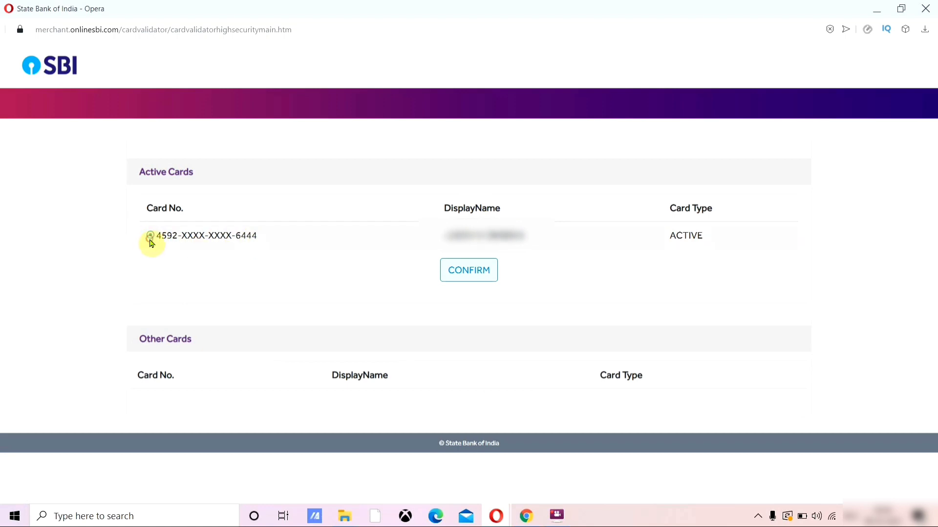
{"action": "left_click", "coordinate": [446, 277]}
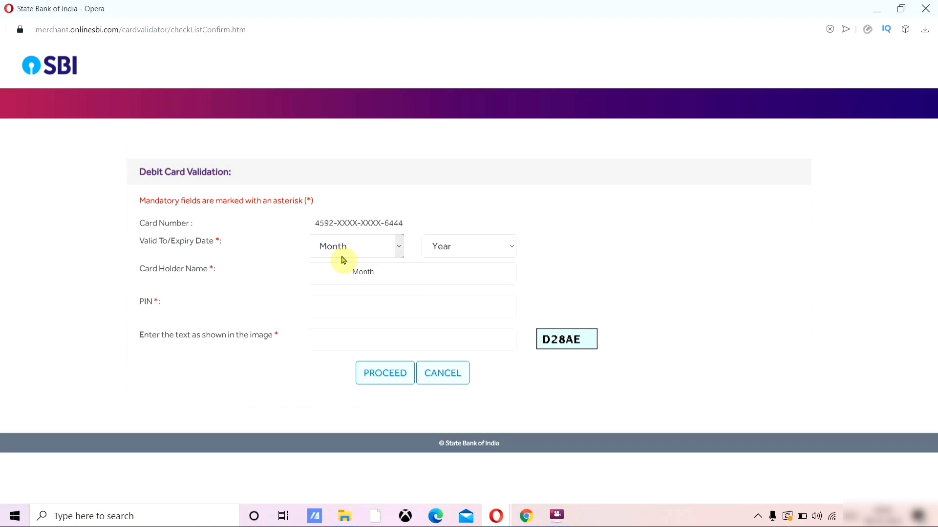
Step: Set the card expiry to 02/2022 and enter the cardholder name
{"action": "left_click", "coordinate": [342, 256]}
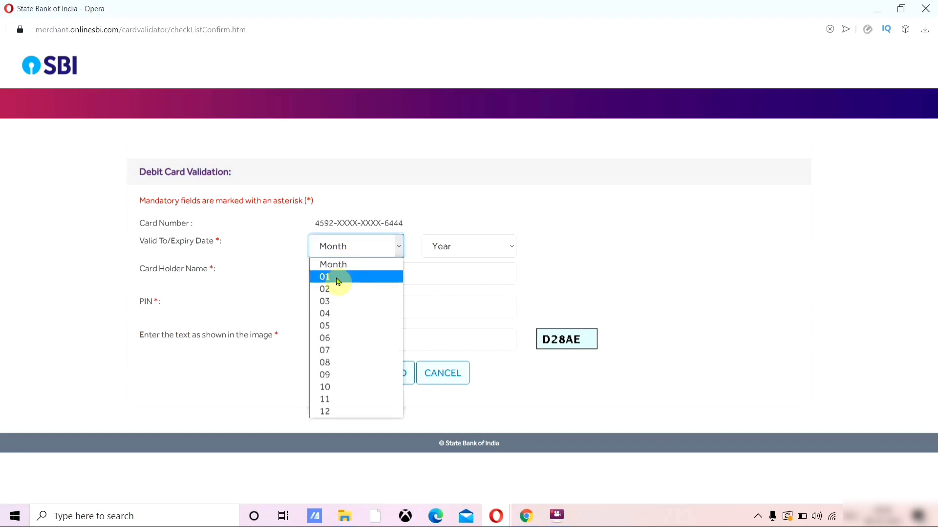
{"action": "left_click", "coordinate": [337, 289]}
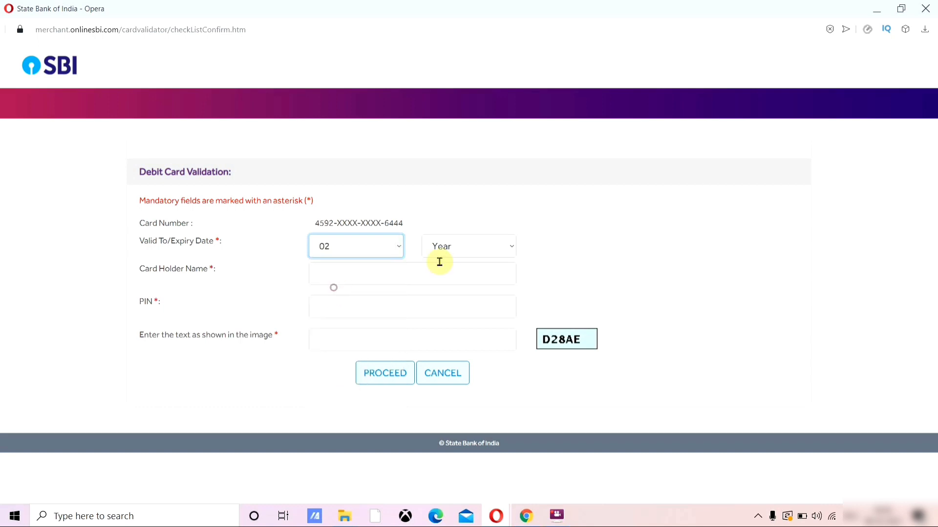
{"action": "left_click", "coordinate": [444, 259]}
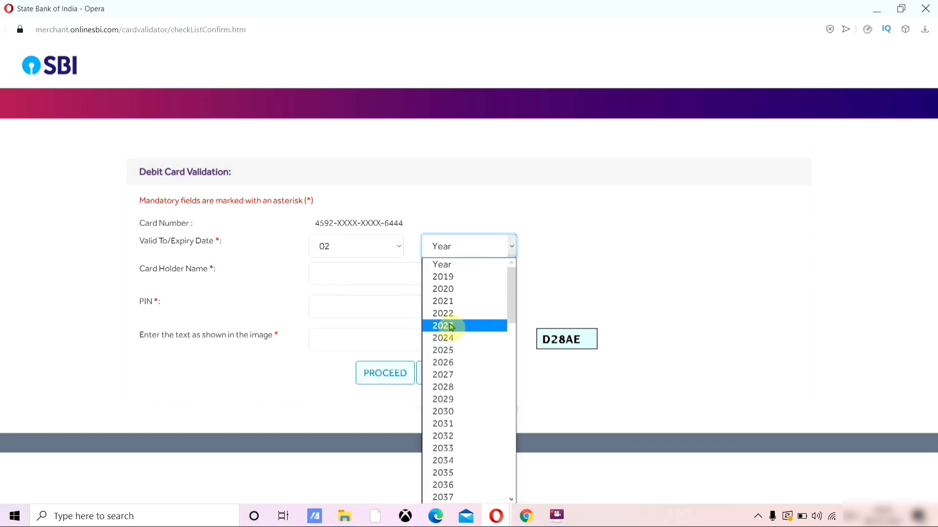
{"action": "left_click", "coordinate": [348, 277]}
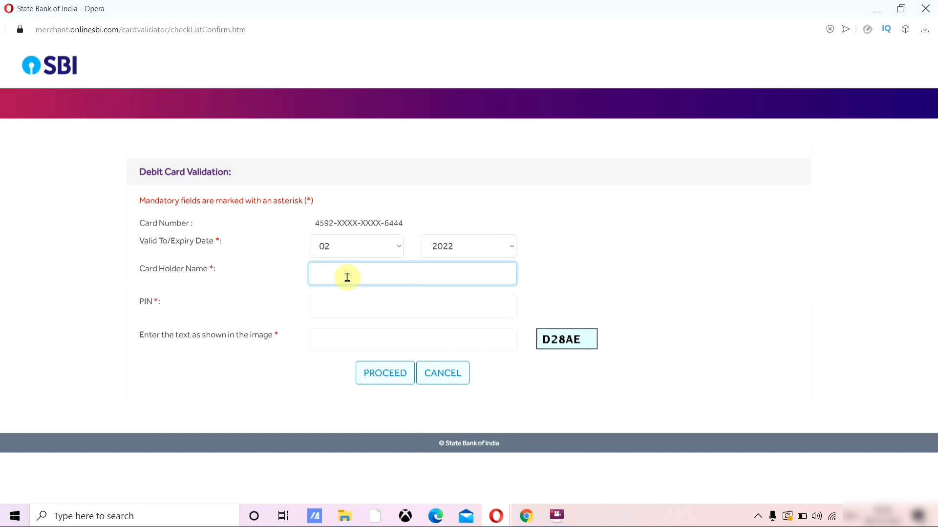
{"action": "type", "text": "••"}
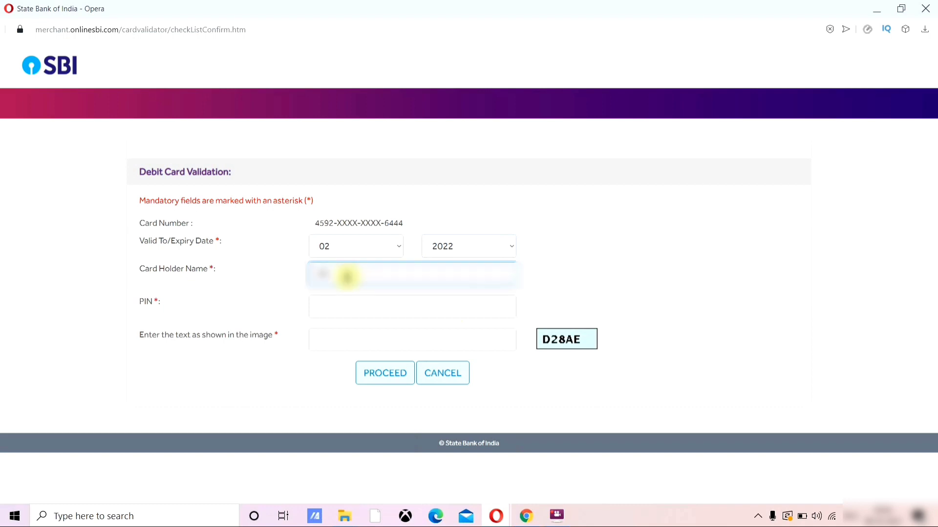
{"action": "type", "text": "•••••••••"}
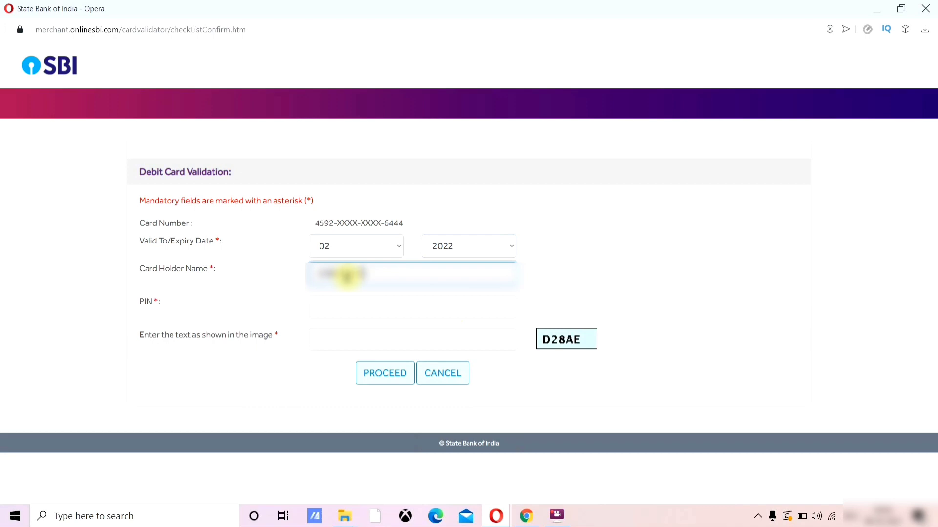
{"action": "type", "text": "••"}
Step: Enter the card PIN and image code D28AE, then submit the card validation
{"action": "left_click", "coordinate": [346, 299]}
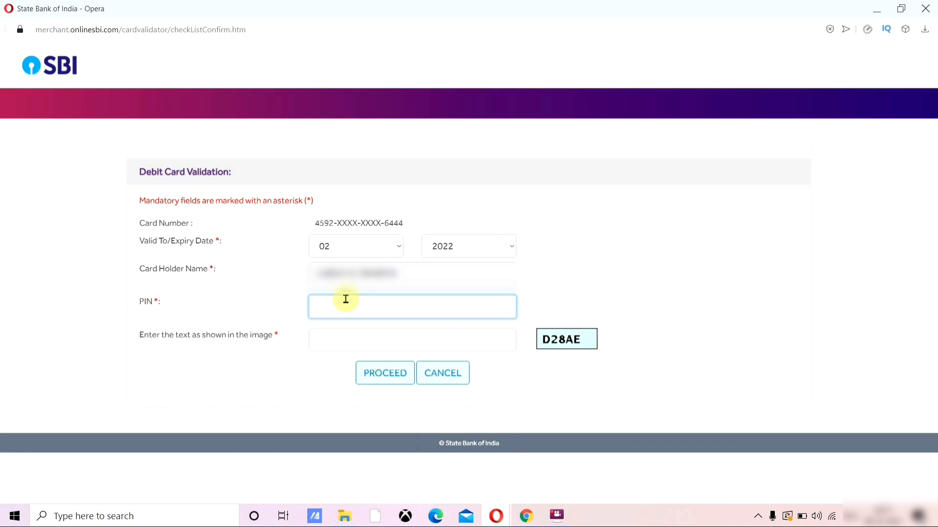
{"action": "type", "text": "••••"}
{"action": "left_click", "coordinate": [343, 341]}
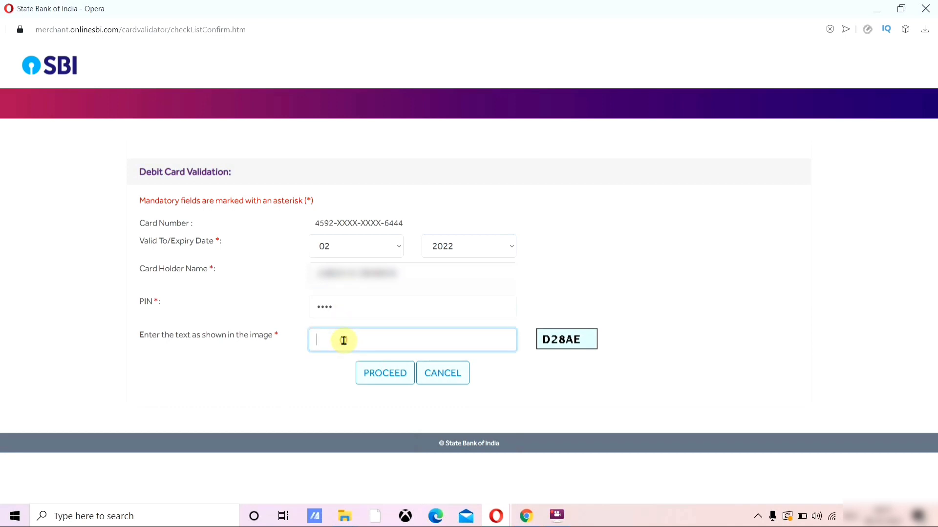
{"action": "type", "text": "D28AE"}
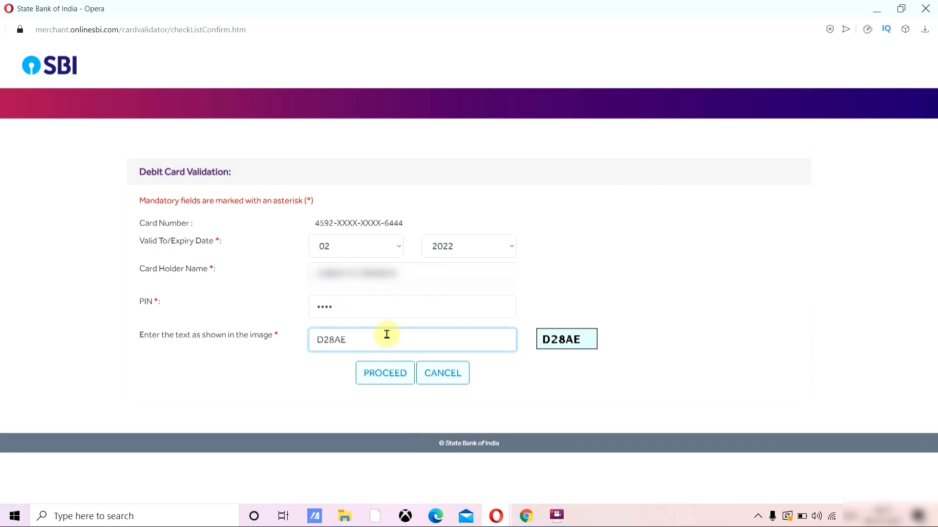
{"action": "left_click", "coordinate": [381, 382]}
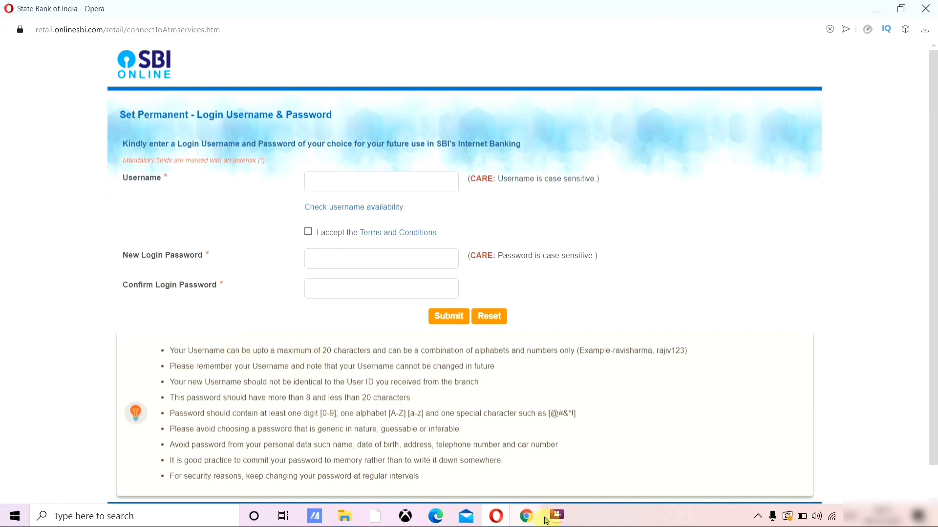
Step: Enter the new login username and password, accept the terms, and submit
{"action": "mouse_move", "coordinate": [547, 521]}
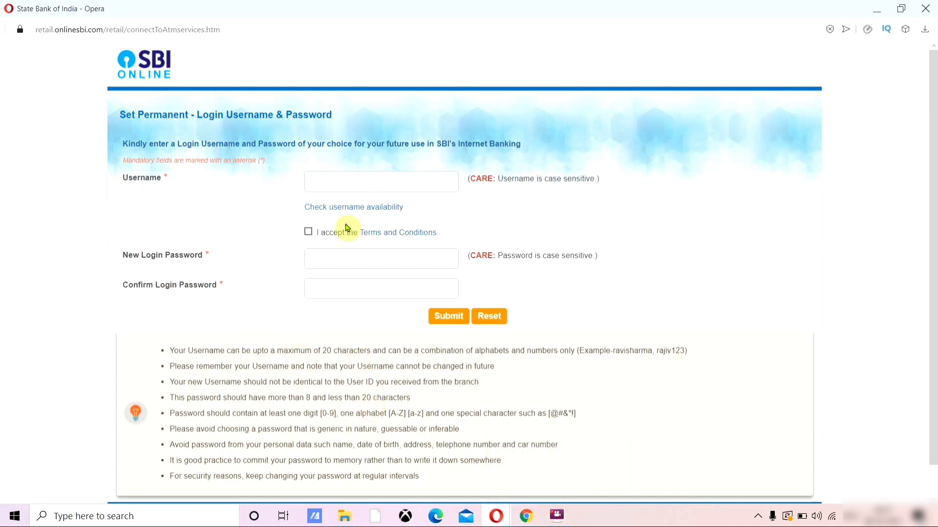
{"action": "left_click", "coordinate": [331, 184]}
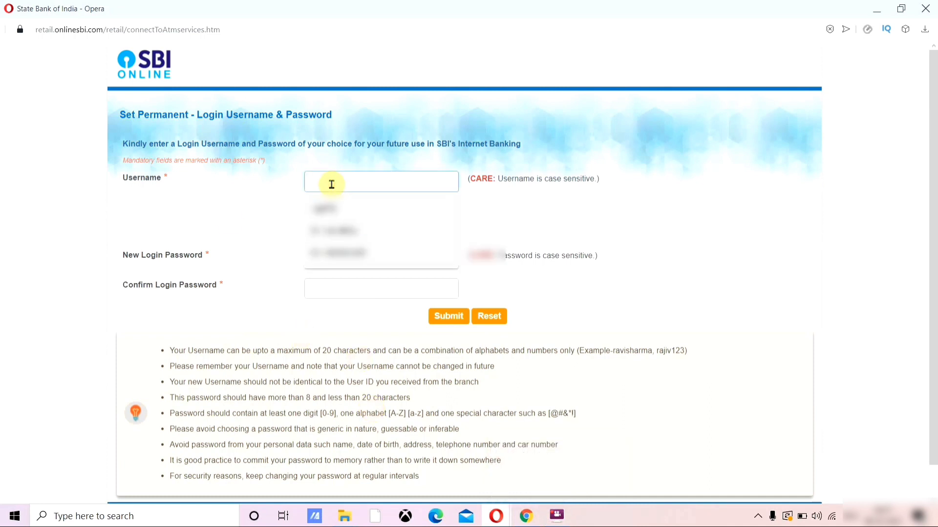
{"action": "left_click", "coordinate": [223, 218]}
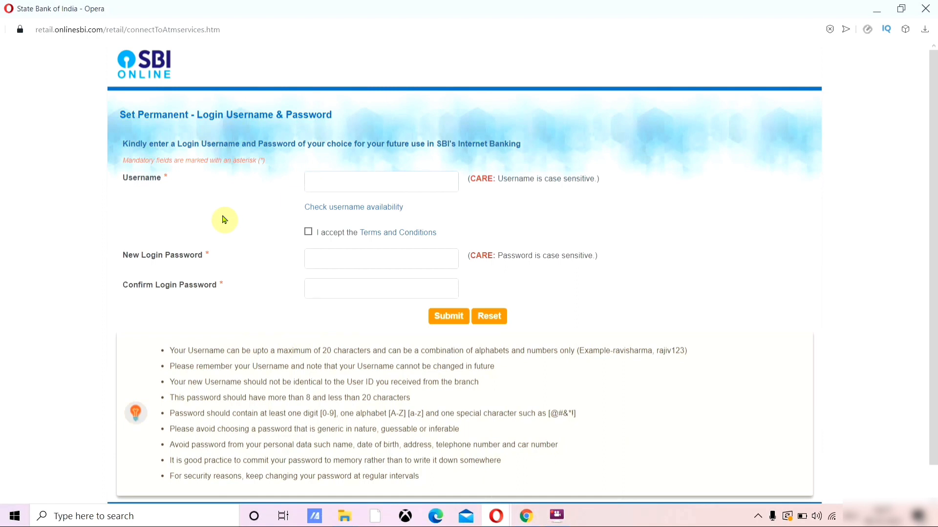
{"action": "left_click", "coordinate": [312, 183]}
{"action": "left_click", "coordinate": [259, 200]}
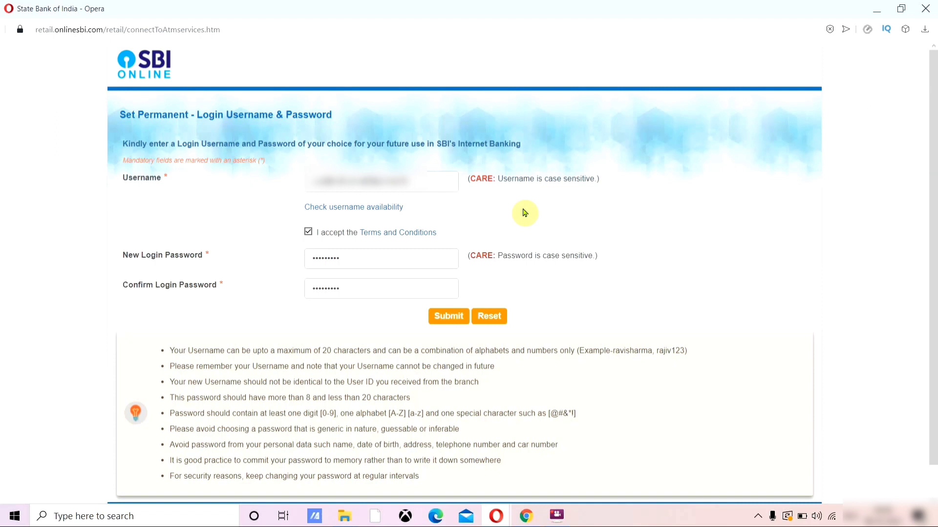
{"action": "left_click", "coordinate": [444, 317]}
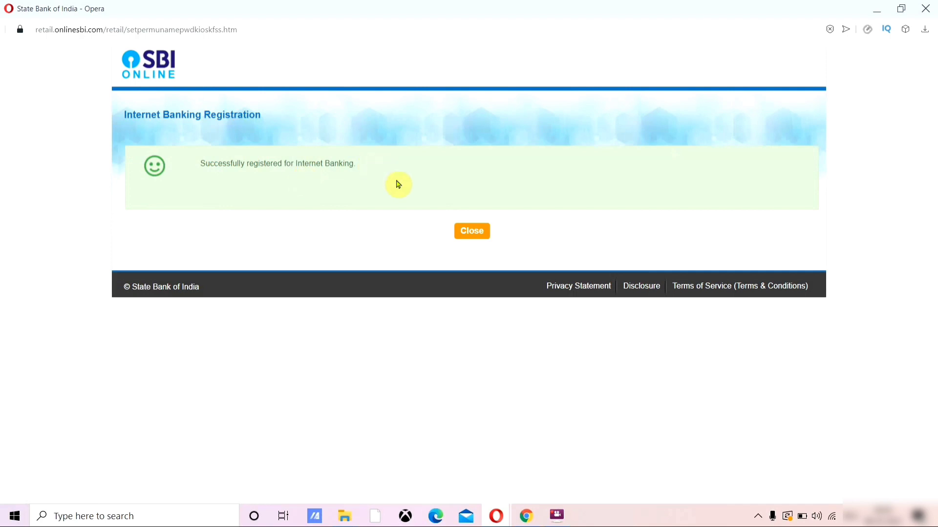
Step: Close the registration window and log in to personal banking with the new credentials and image text p2kdy
{"action": "left_click", "coordinate": [470, 232]}
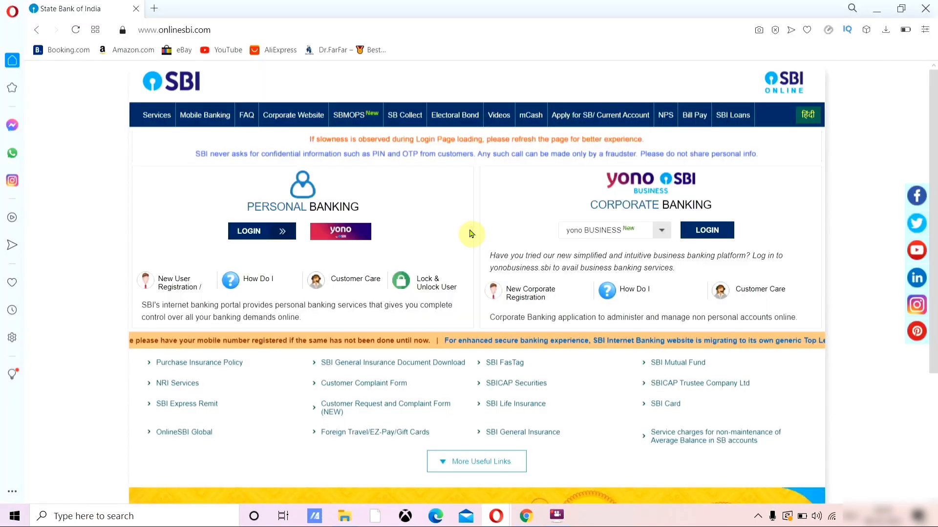
{"action": "left_click", "coordinate": [267, 238]}
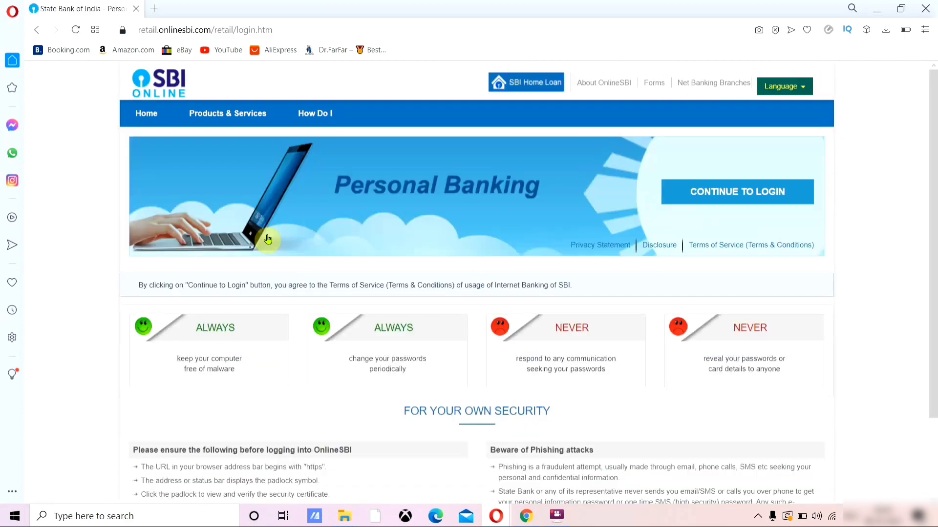
{"action": "left_click", "coordinate": [690, 190]}
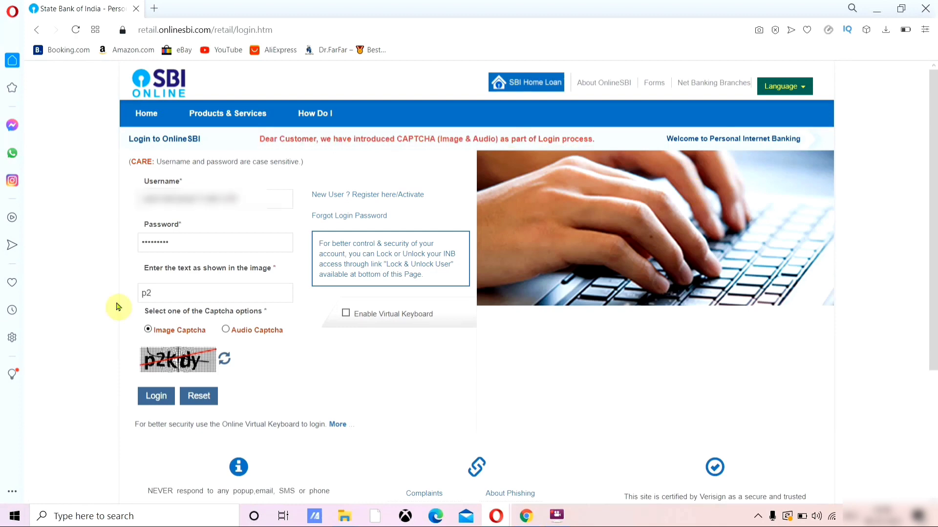
{"action": "type", "text": "dy"}
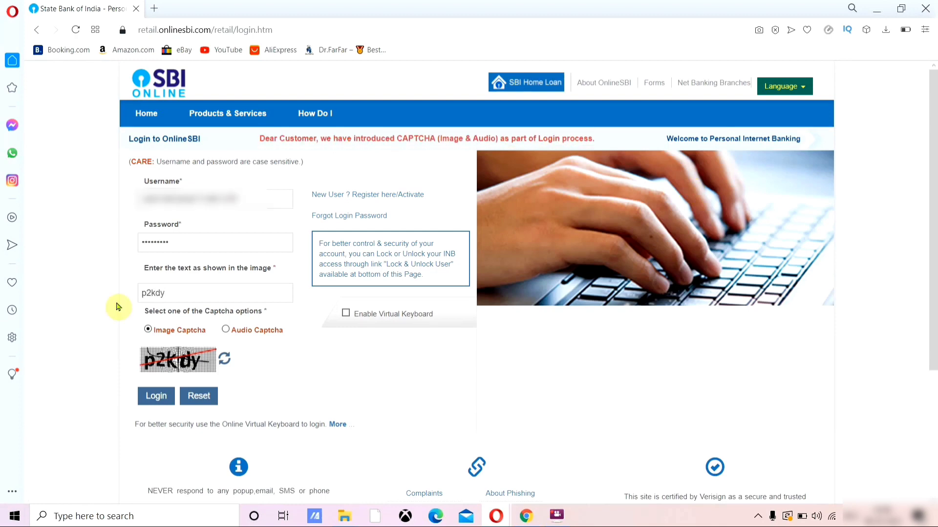
{"action": "left_click", "coordinate": [156, 396]}
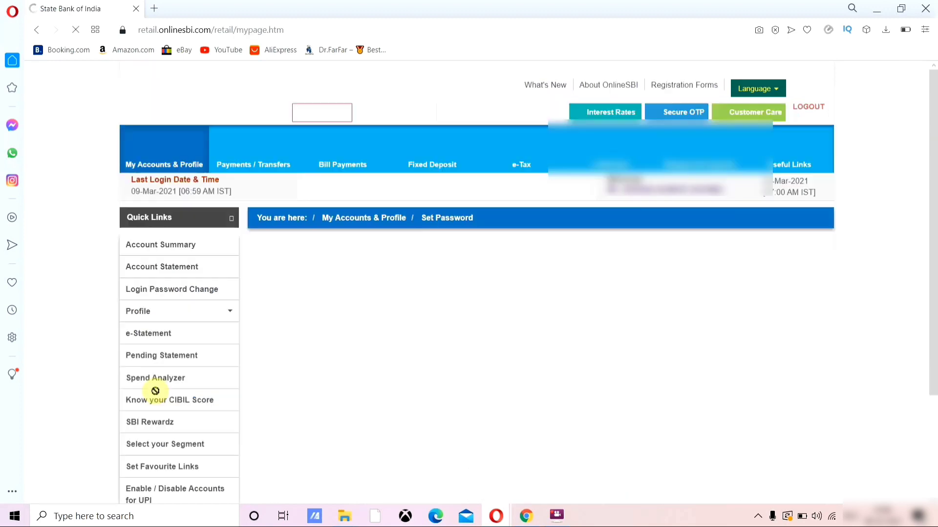
Step: Enter the new profile password and confirm it
{"action": "scroll", "coordinate": [699, 341], "scroll_direction": "down", "scroll_amount": 1}
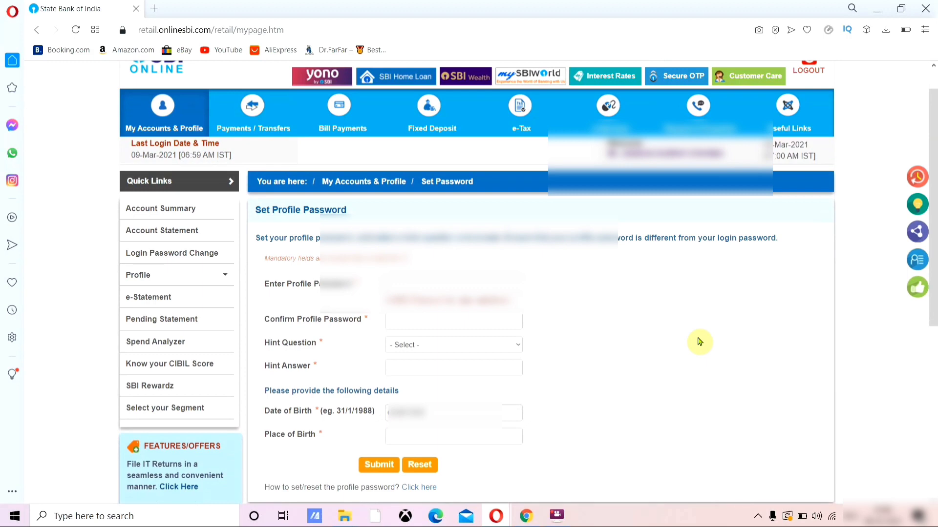
{"action": "left_click", "coordinate": [420, 281]}
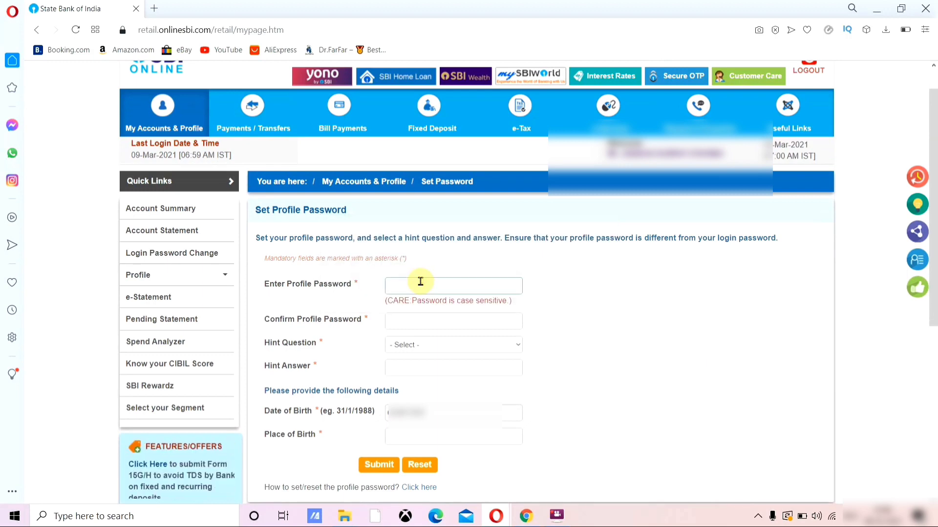
{"action": "type", "text": "•"}
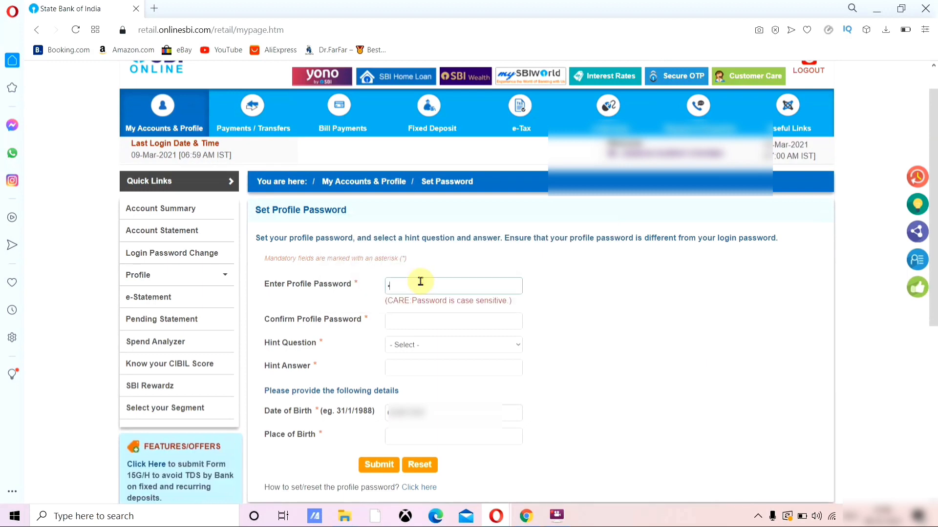
{"action": "type", "text": "•••••••"}
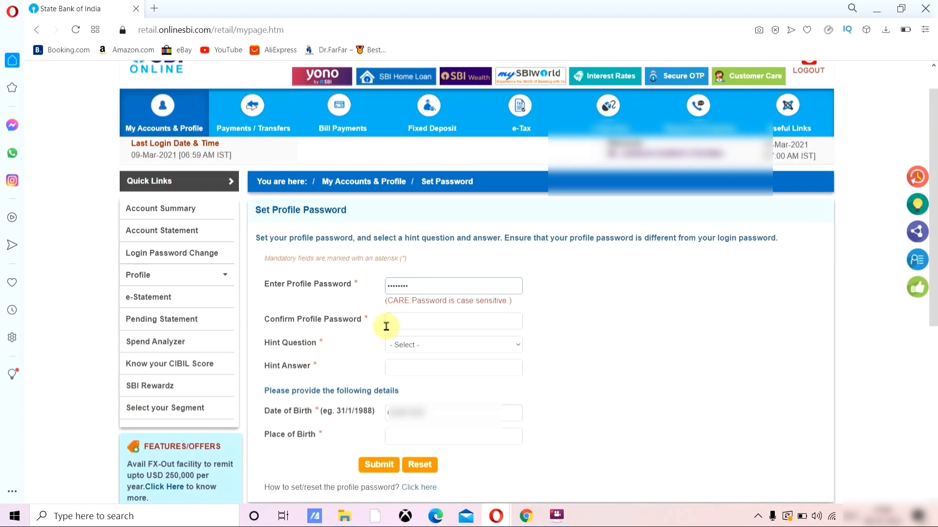
{"action": "left_click", "coordinate": [390, 326]}
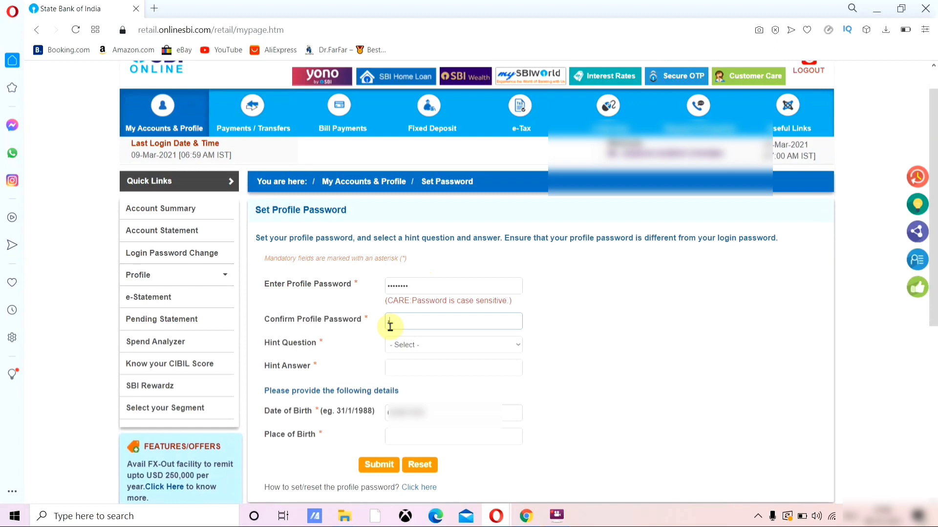
{"action": "type", "text": "••"}
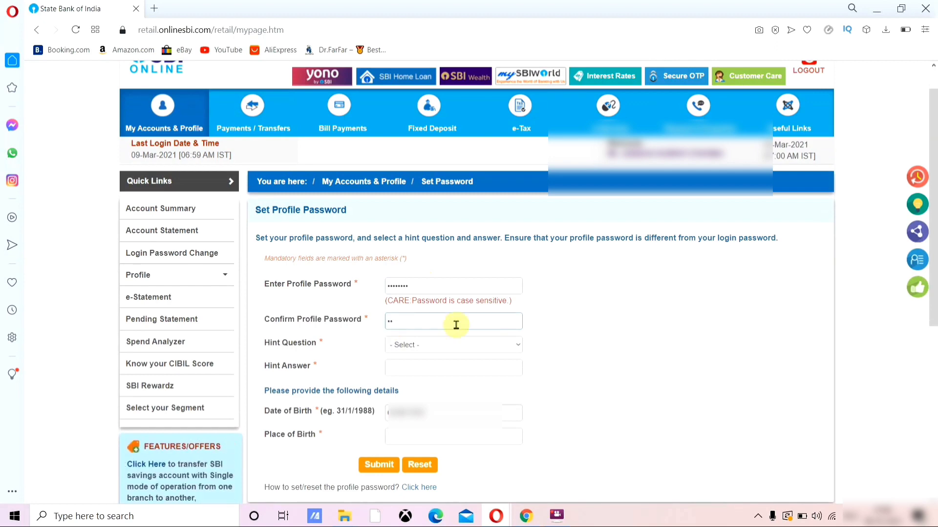
{"action": "type", "text": "••"}
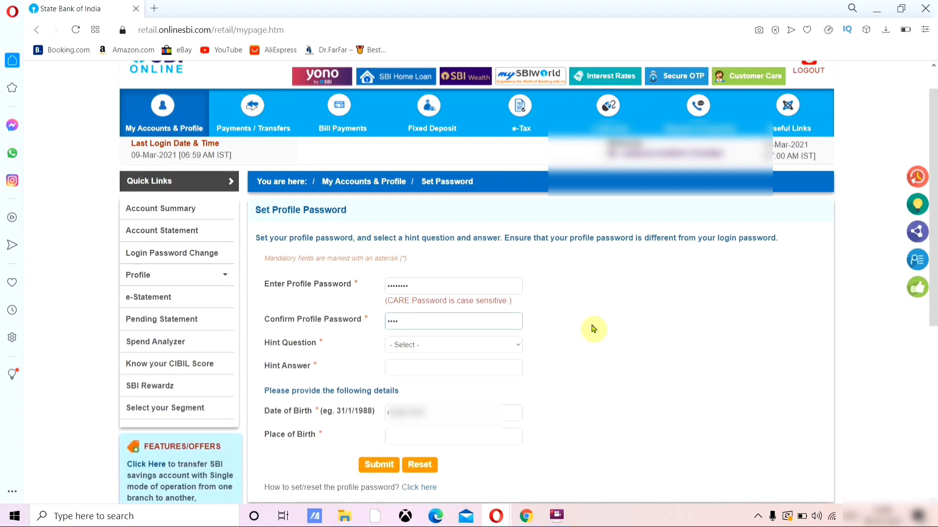
{"action": "type", "text": "••••"}
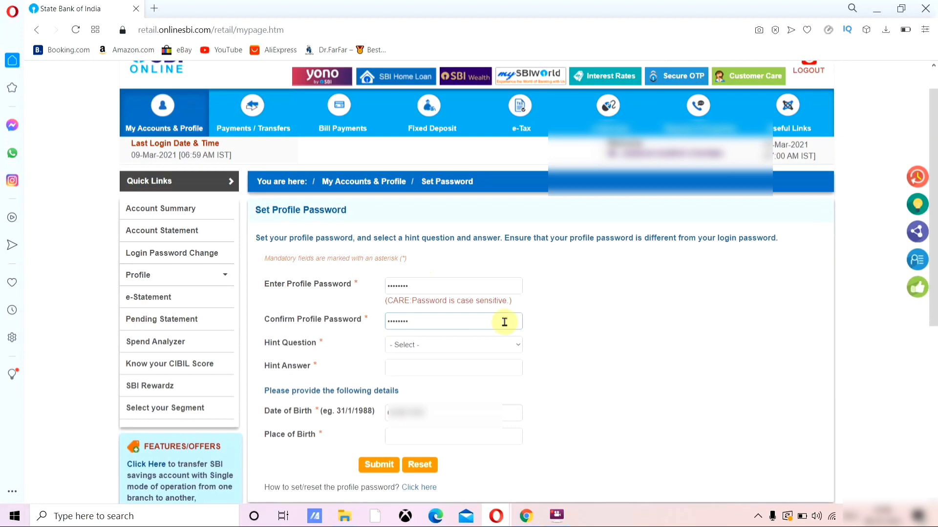
Step: Choose the 'What is your favourite sport?' hint, fill in its answer and place of birth, and submit
{"action": "left_click", "coordinate": [478, 345]}
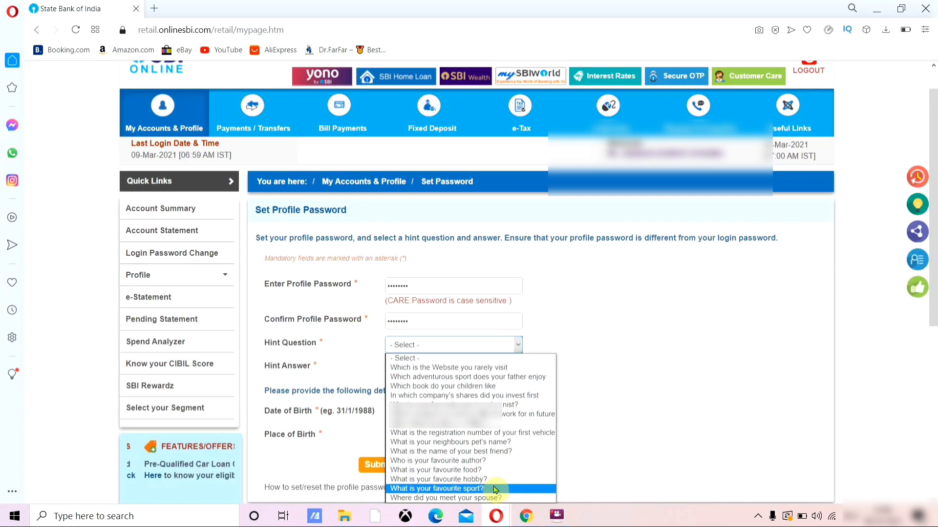
{"action": "left_click", "coordinate": [496, 488]}
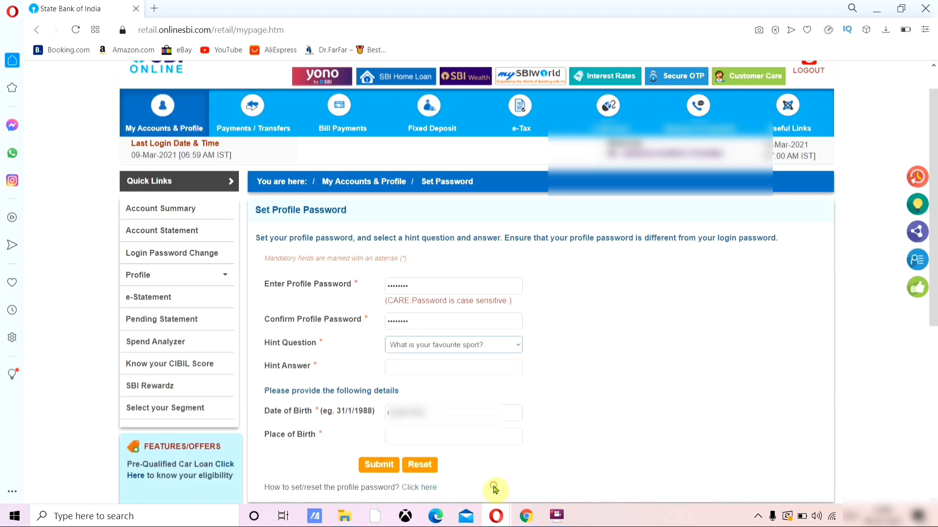
{"action": "left_click", "coordinate": [420, 366]}
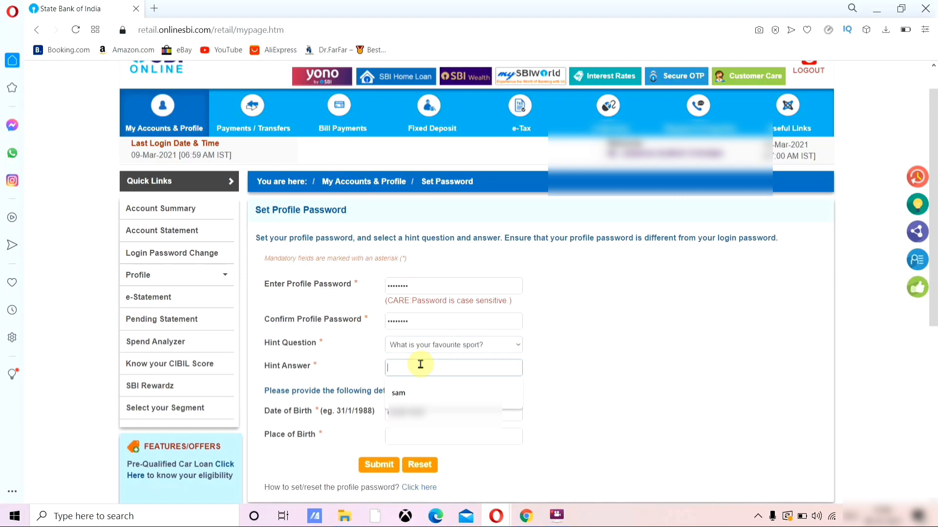
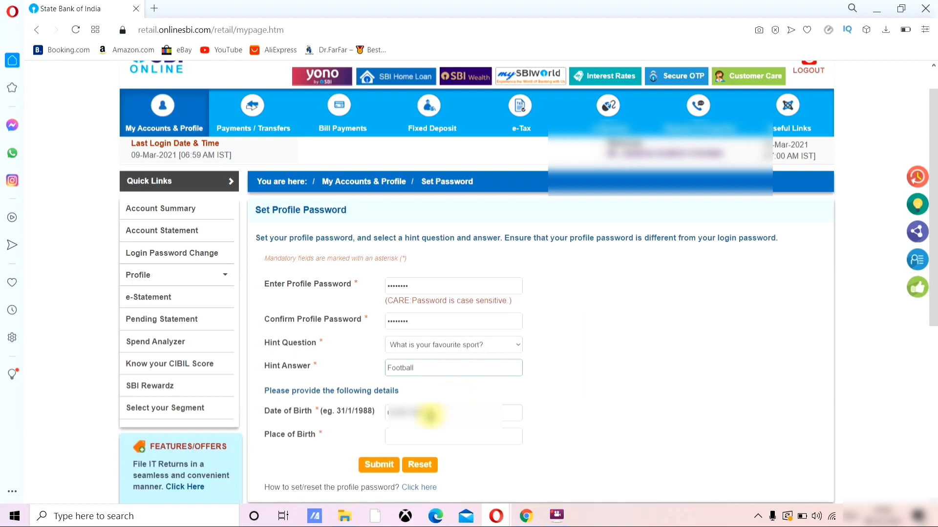
{"action": "left_click", "coordinate": [427, 442]}
{"action": "left_click", "coordinate": [430, 460]}
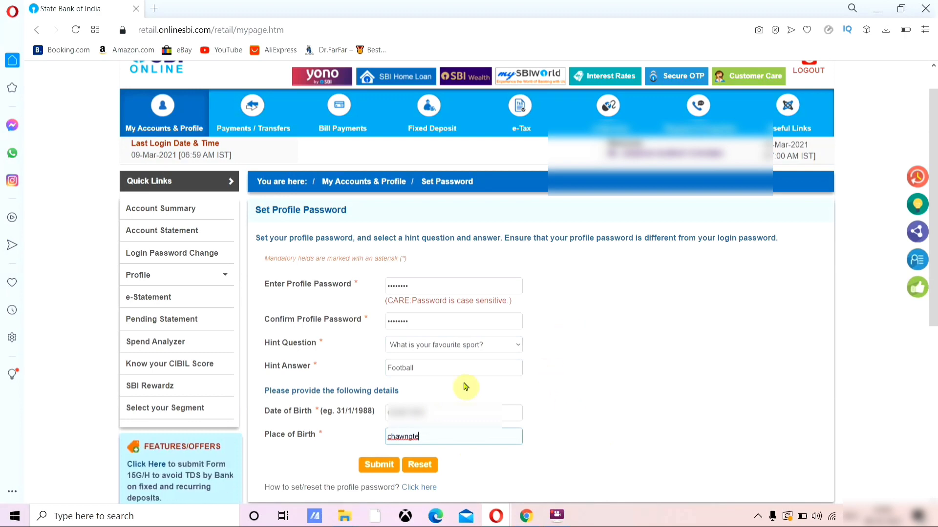
{"action": "left_click", "coordinate": [378, 466]}
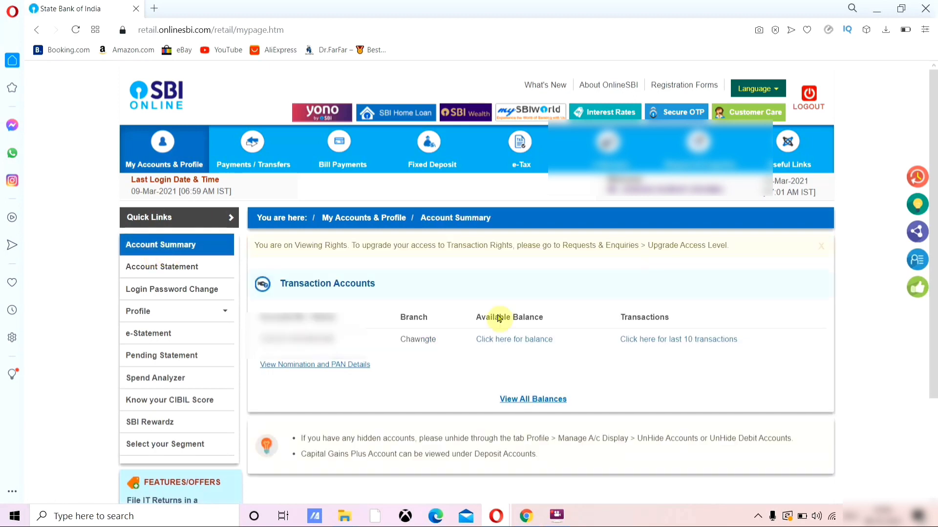
Step: Open the Account Statement page for the Chawngte savings account and review its By Date period and view/download options
{"action": "left_click", "coordinate": [168, 268]}
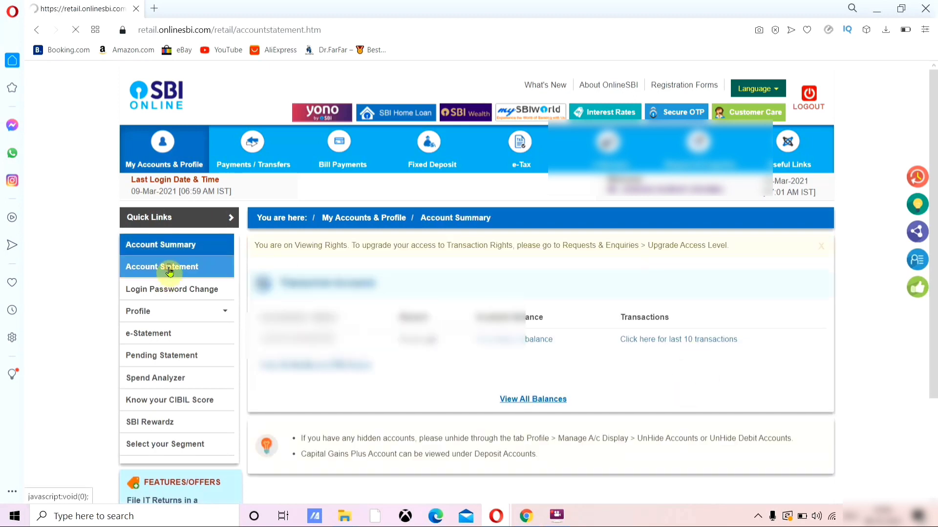
{"action": "scroll", "coordinate": [517, 355], "scroll_direction": "down", "scroll_amount": 1}
{"action": "scroll", "coordinate": [517, 356], "scroll_direction": "down", "scroll_amount": 3}
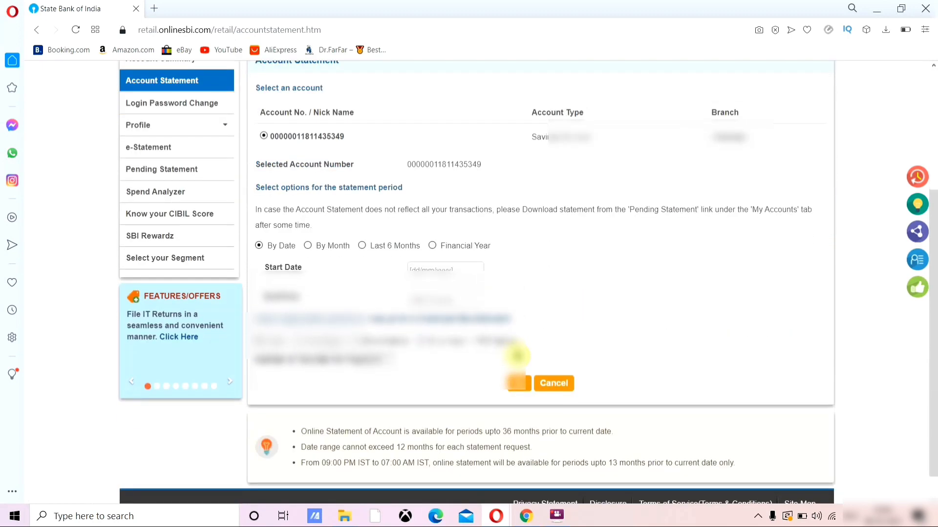
{"action": "scroll", "coordinate": [517, 355], "scroll_direction": "up", "scroll_amount": 5}
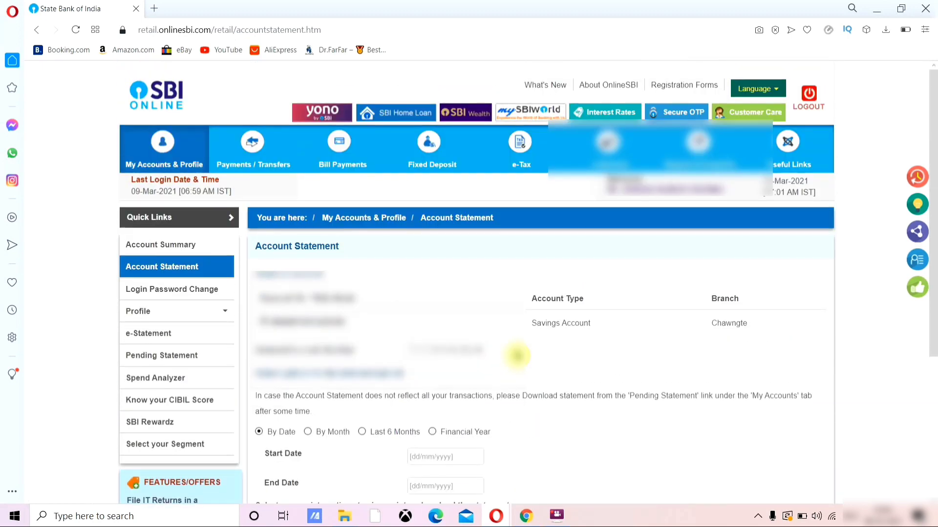
{"action": "left_click", "coordinate": [548, 523]}
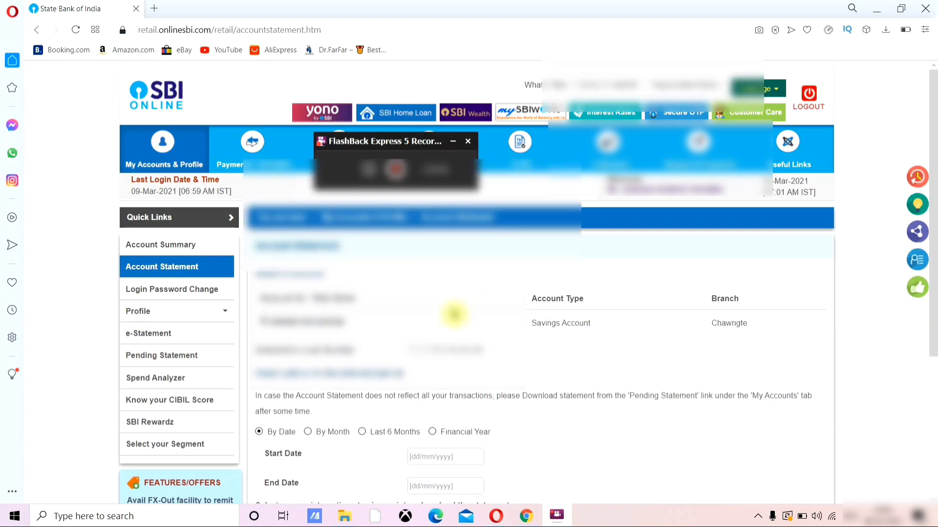
{"action": "scroll", "coordinate": [452, 314], "scroll_direction": "down", "scroll_amount": 2}
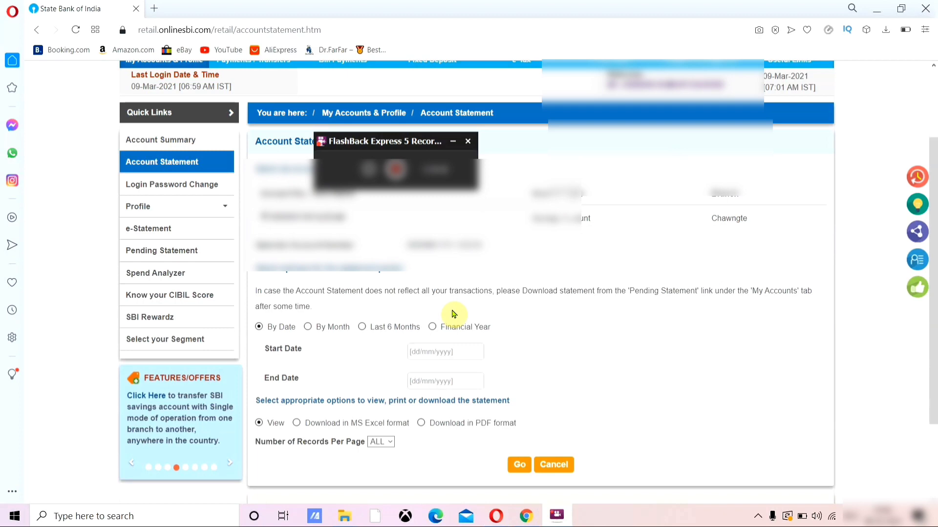
{"action": "left_click", "coordinate": [187, 302]}
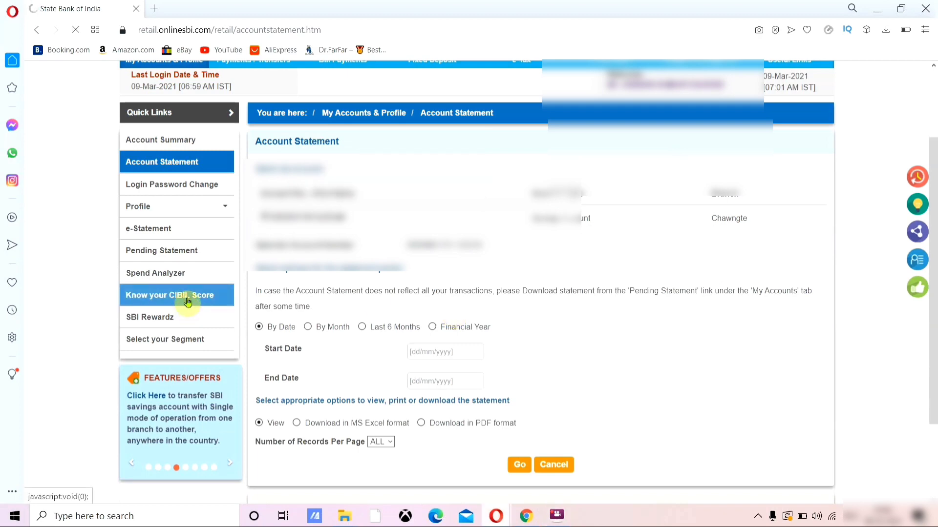
Step: Check CIBIL report request status (no records found), then return to the Credit Score view offering the Rs.440 report
{"action": "scroll", "coordinate": [464, 354], "scroll_direction": "down", "scroll_amount": 3}
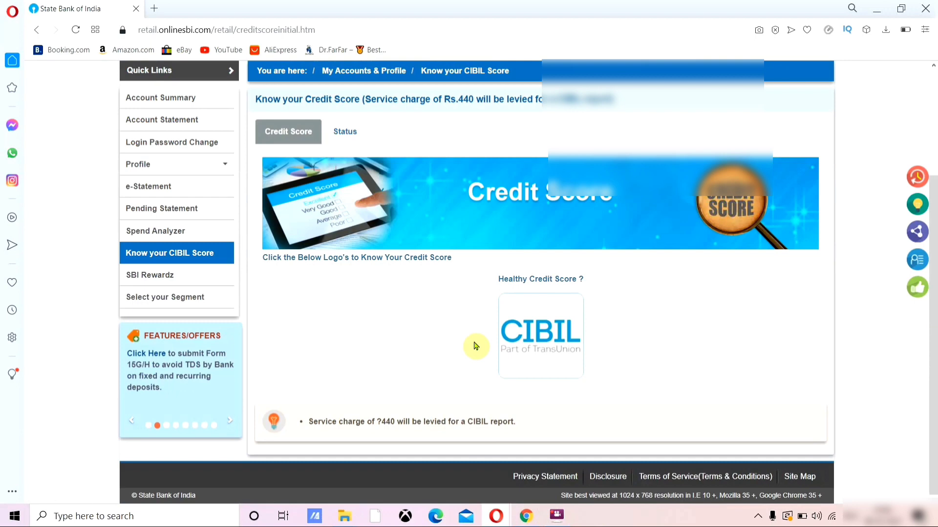
{"action": "left_click", "coordinate": [345, 132]}
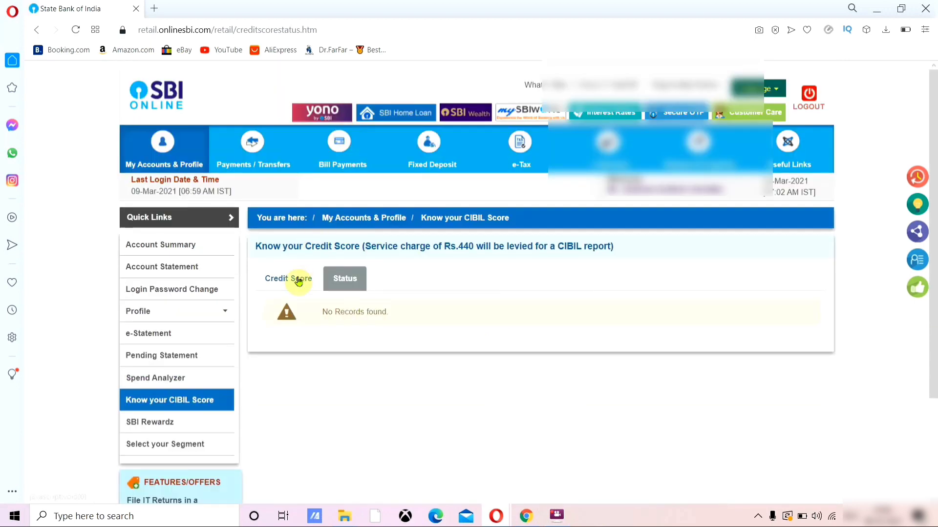
{"action": "left_click", "coordinate": [298, 282]}
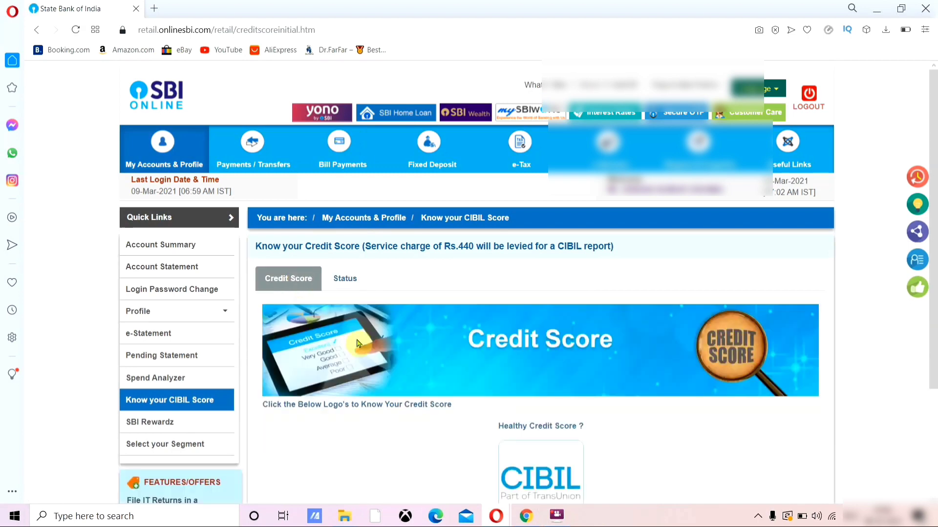
{"action": "scroll", "coordinate": [362, 340], "scroll_direction": "down", "scroll_amount": 2}
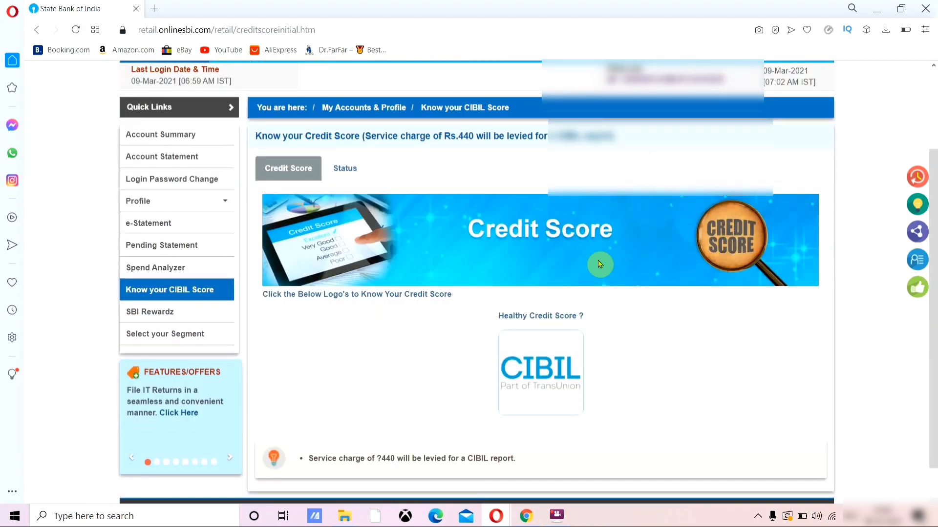
{"action": "scroll", "coordinate": [598, 262], "scroll_direction": "up", "scroll_amount": 2}
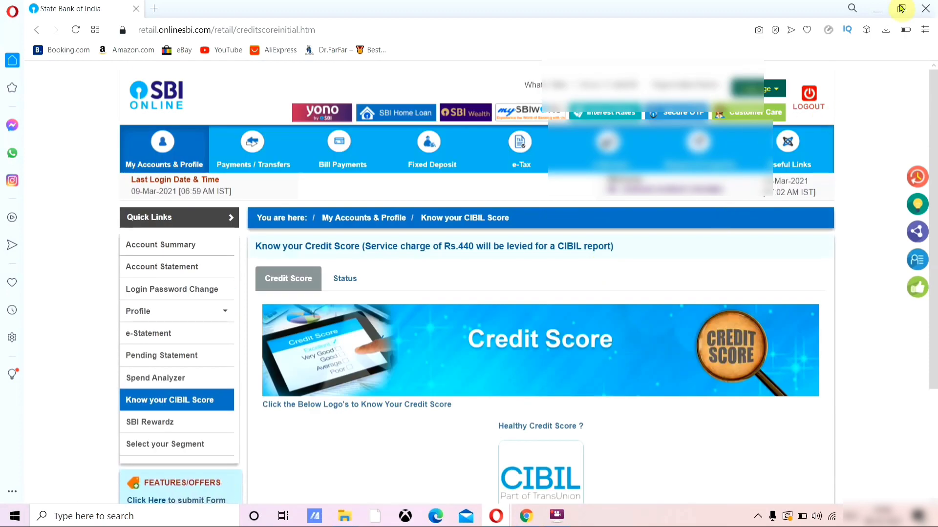
{"action": "left_click", "coordinate": [556, 515]}
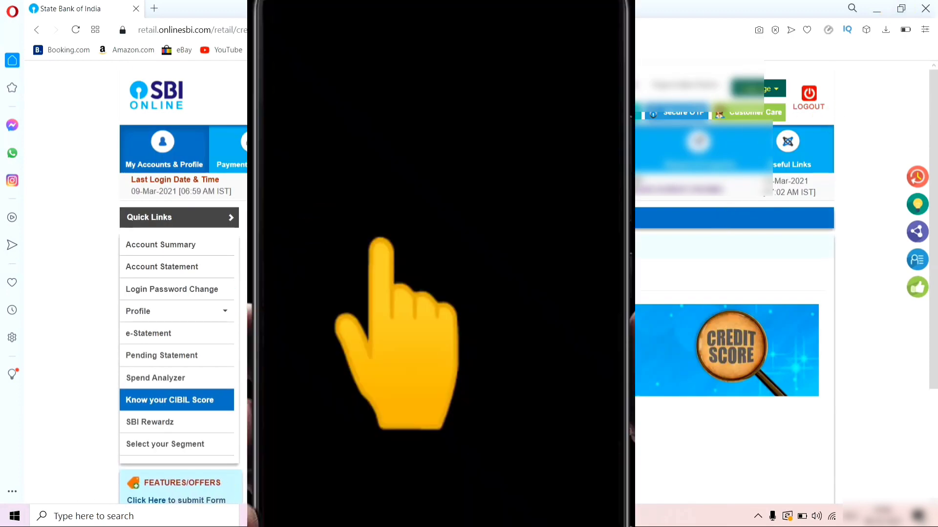